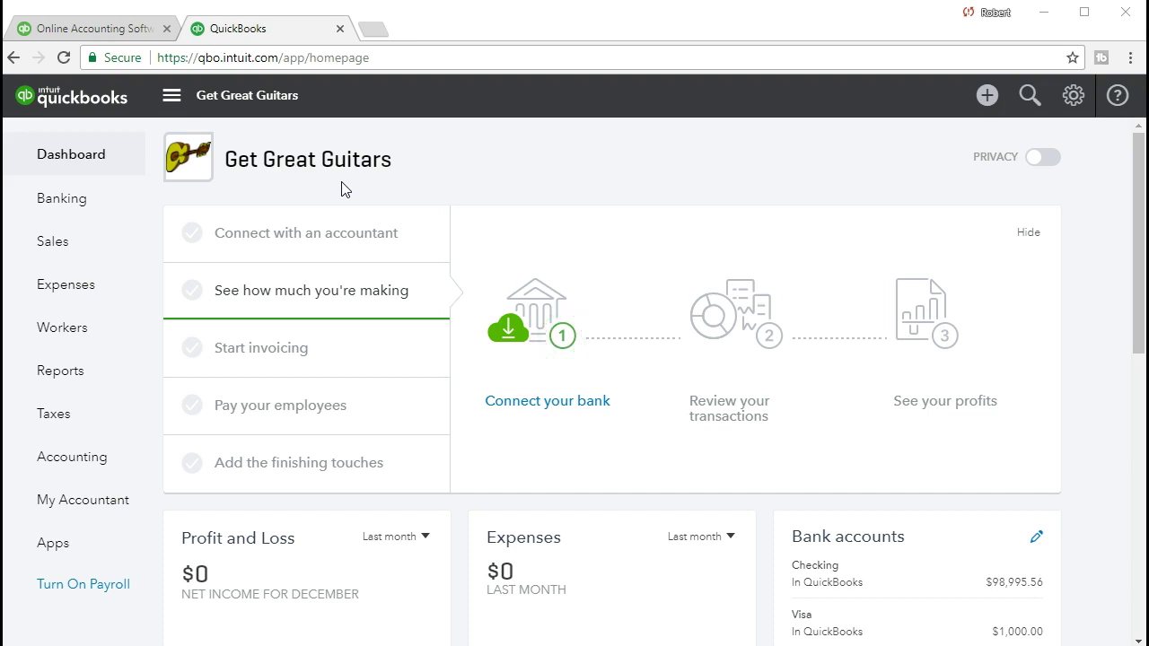
Find the Transaction List by Date report by searching the reports for "Transa" and open it
click(318, 187)
click(108, 381)
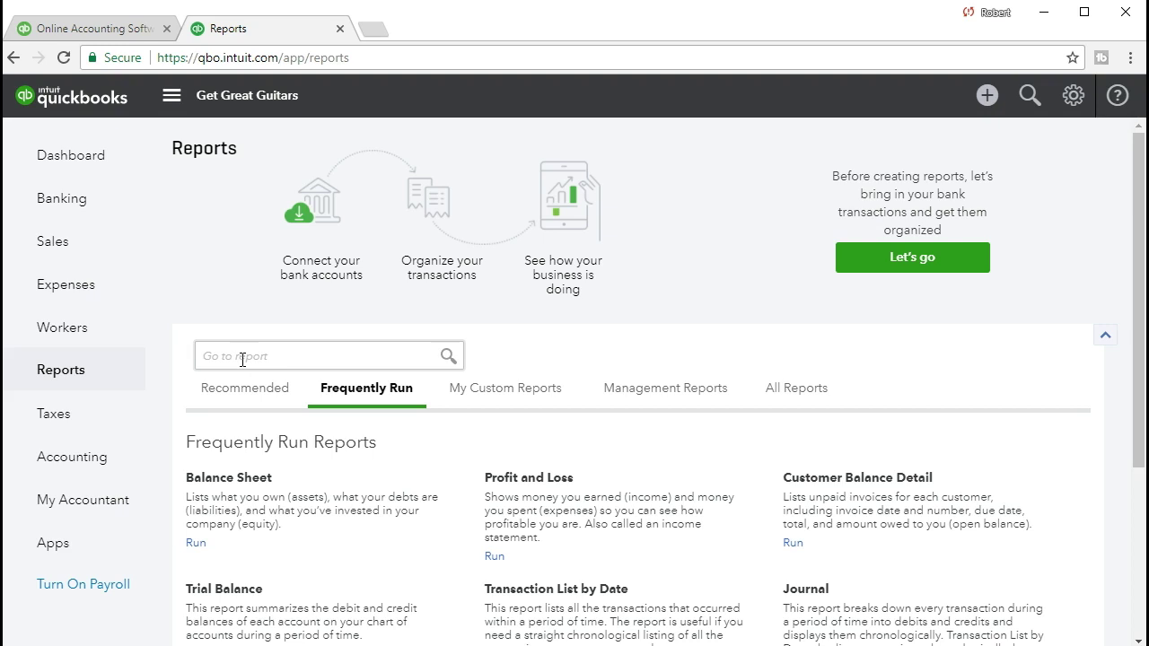
scroll(242, 360, down, 1)
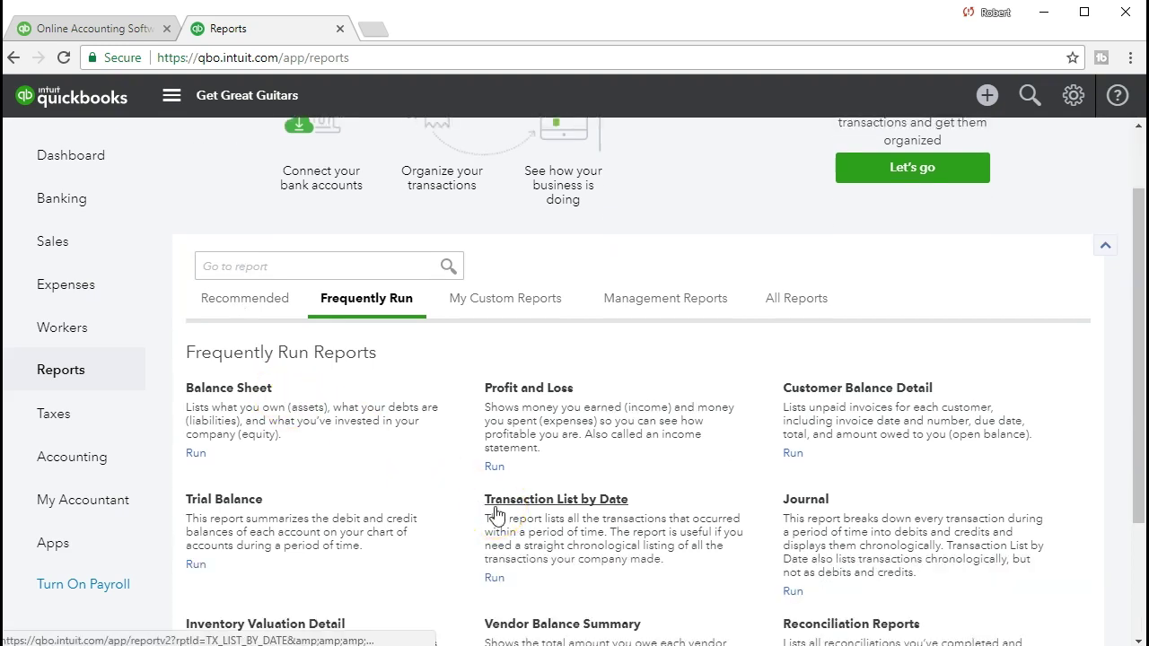
click(264, 266)
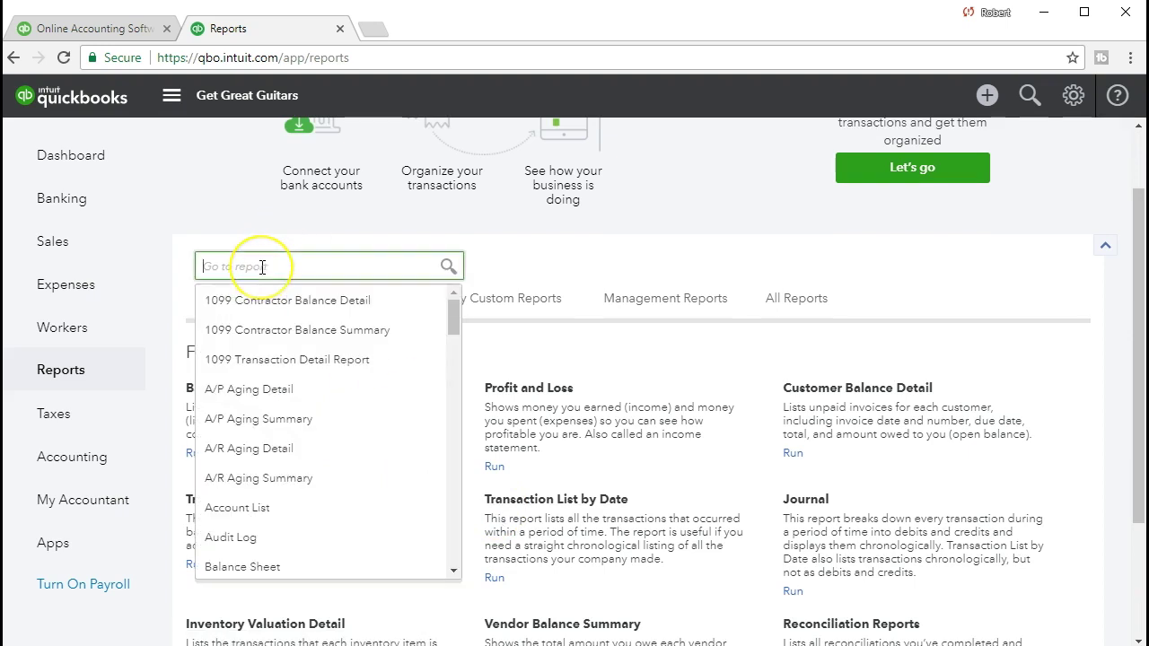
text(Transa)
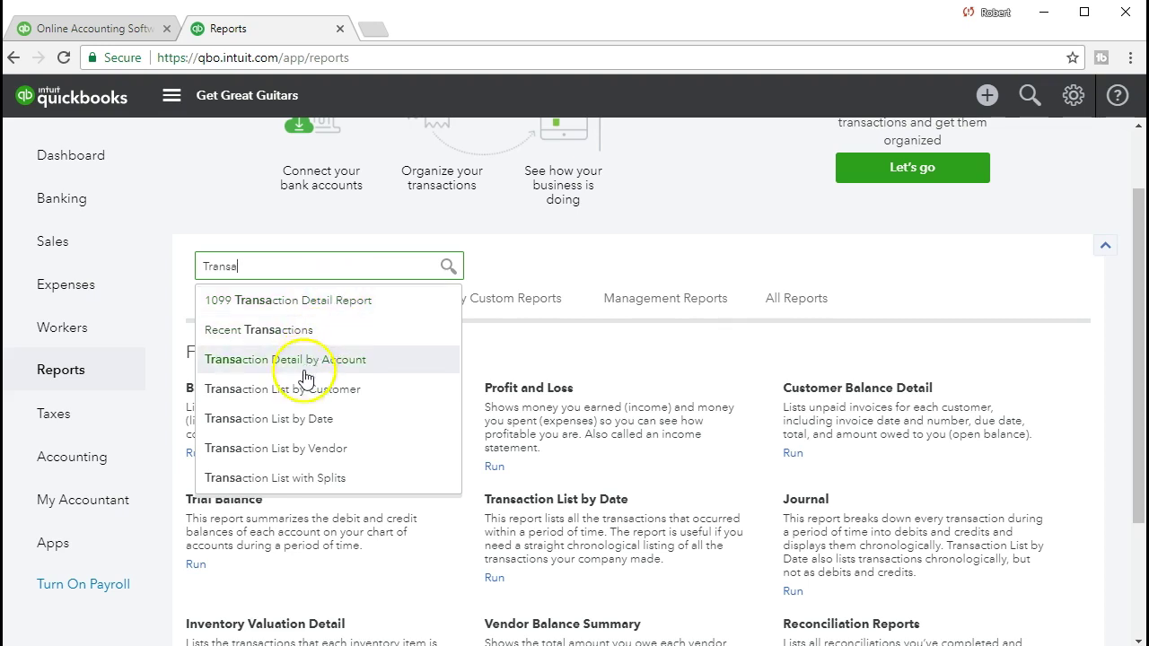
click(303, 423)
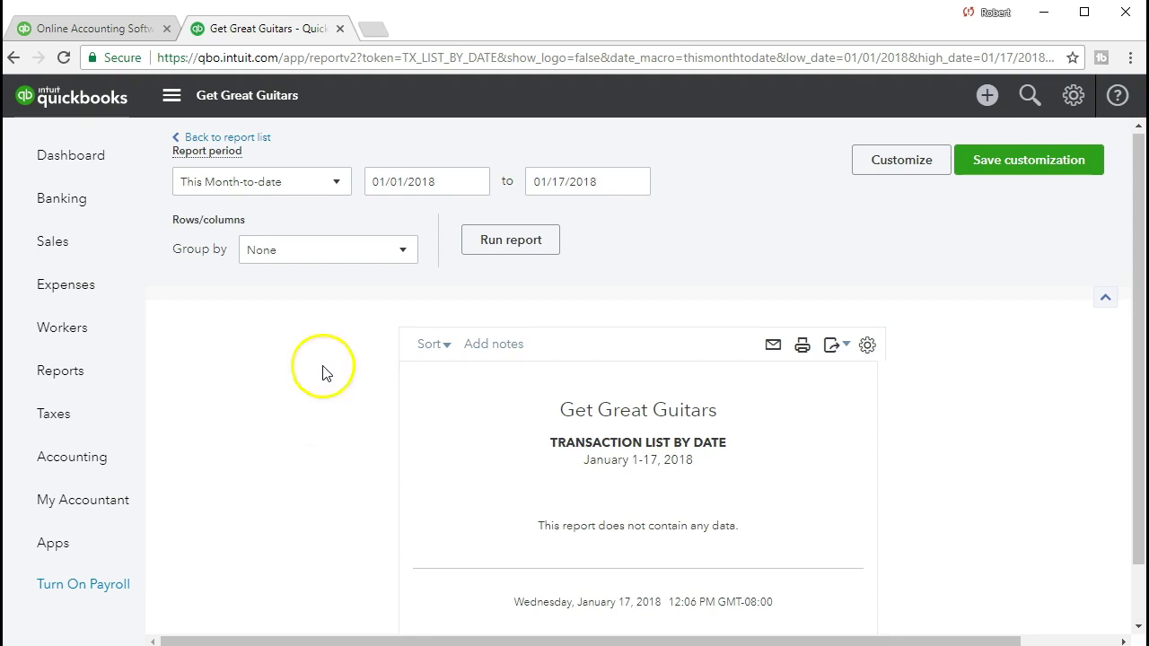
Run the Transaction List by Date report for the custom period 02/01/2021 to 02/28/2021
click(430, 181)
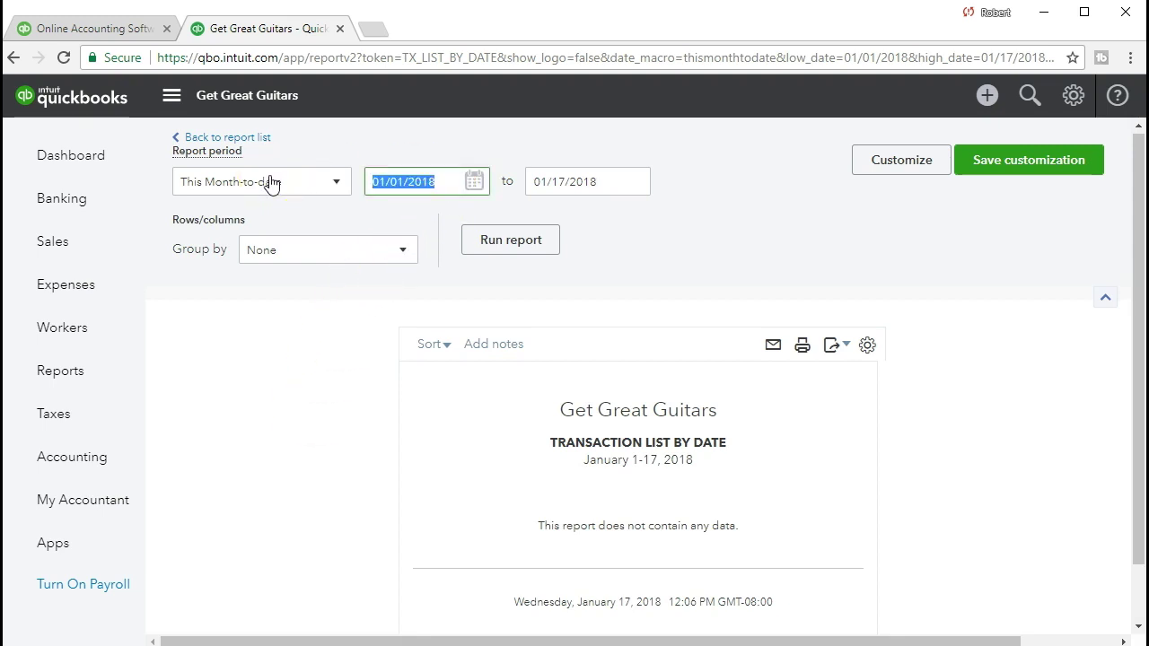
text(02)
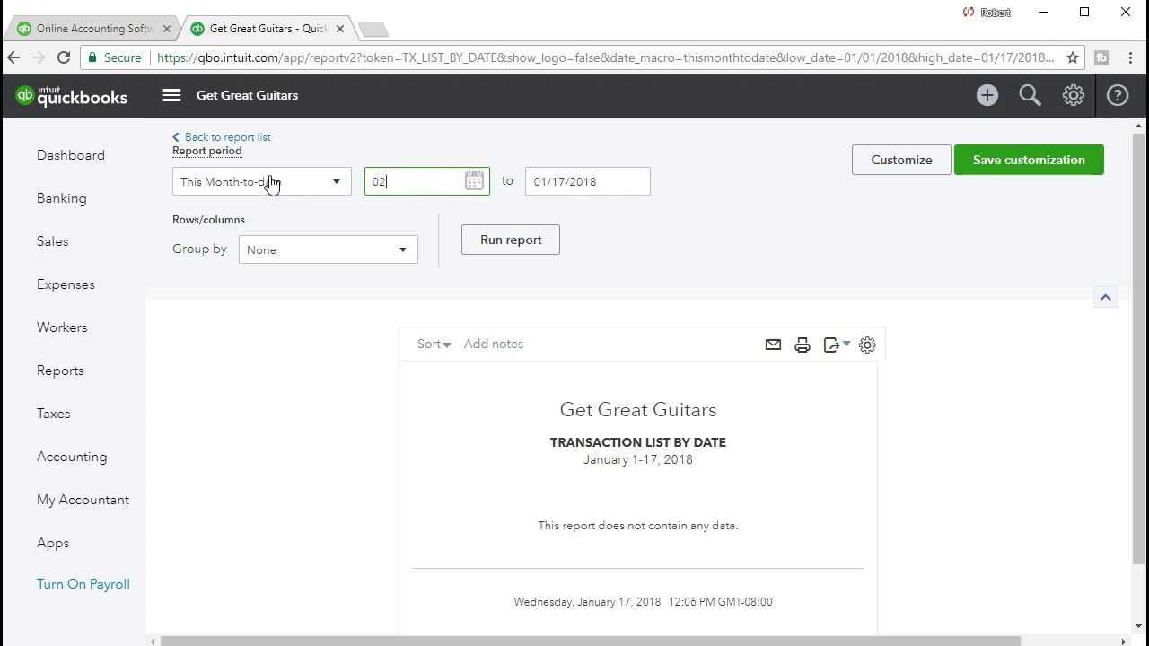
text(/01/2021)
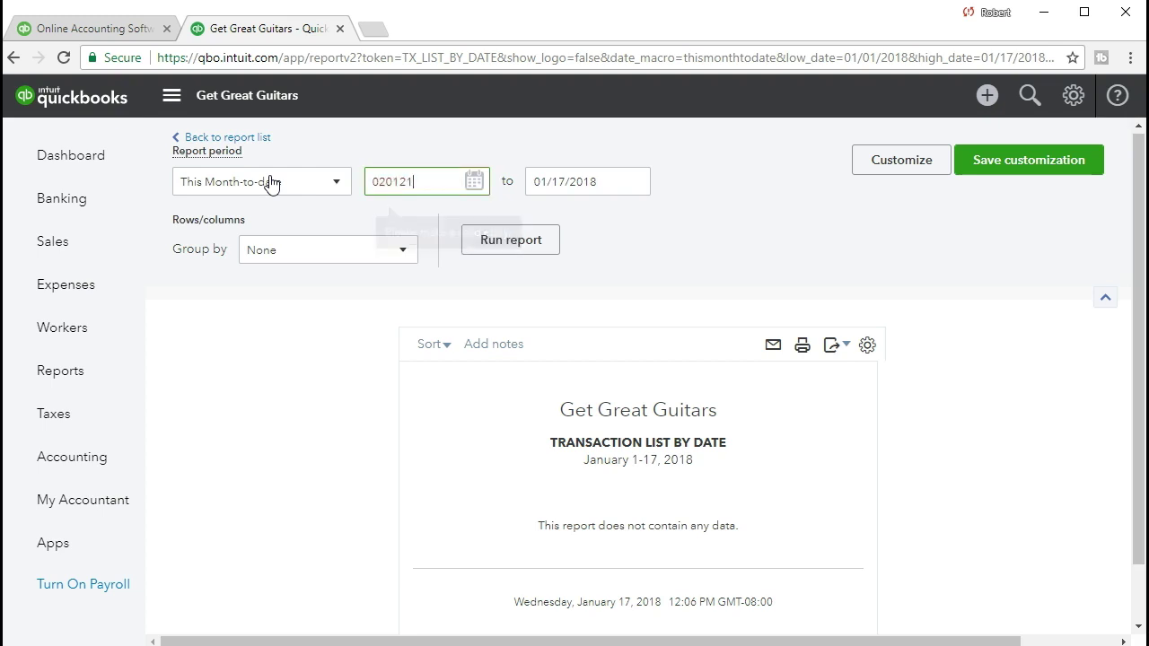
key(Tab)
text(02/28/2021)
key(Tab)
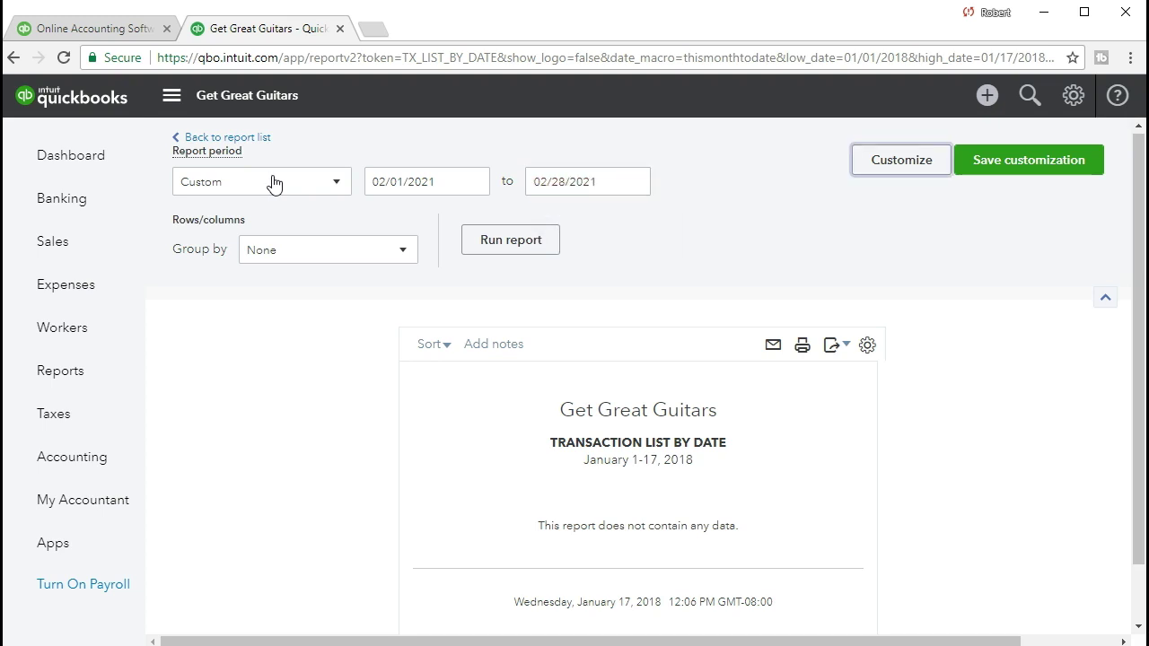
click(482, 252)
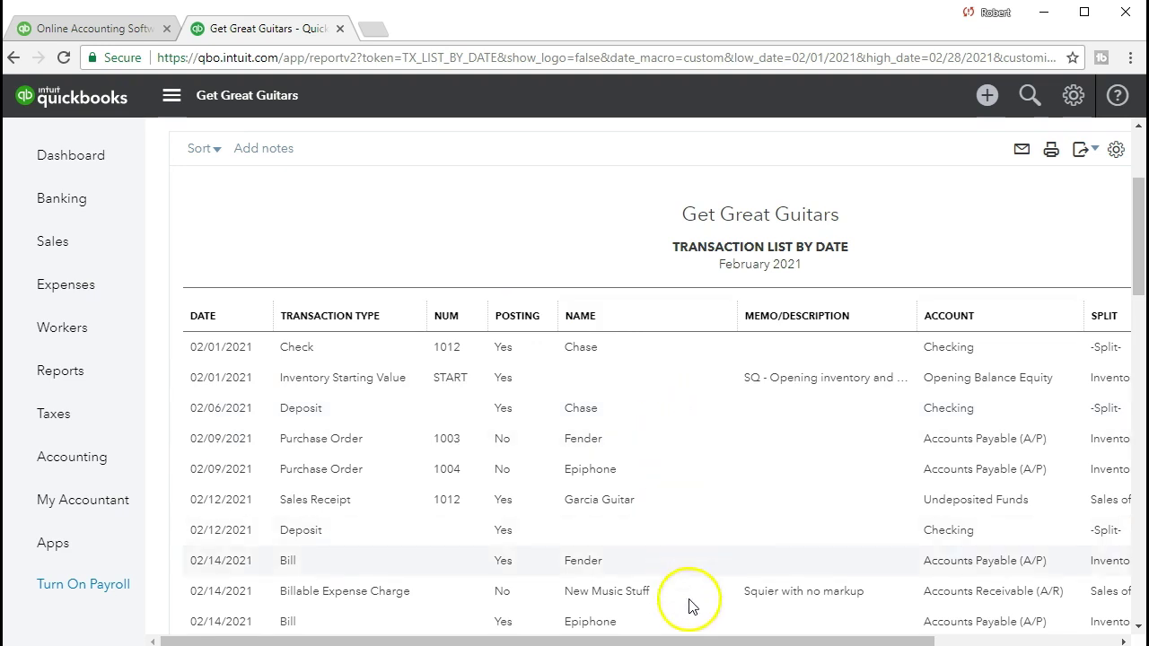
drag(799, 640, 621, 637)
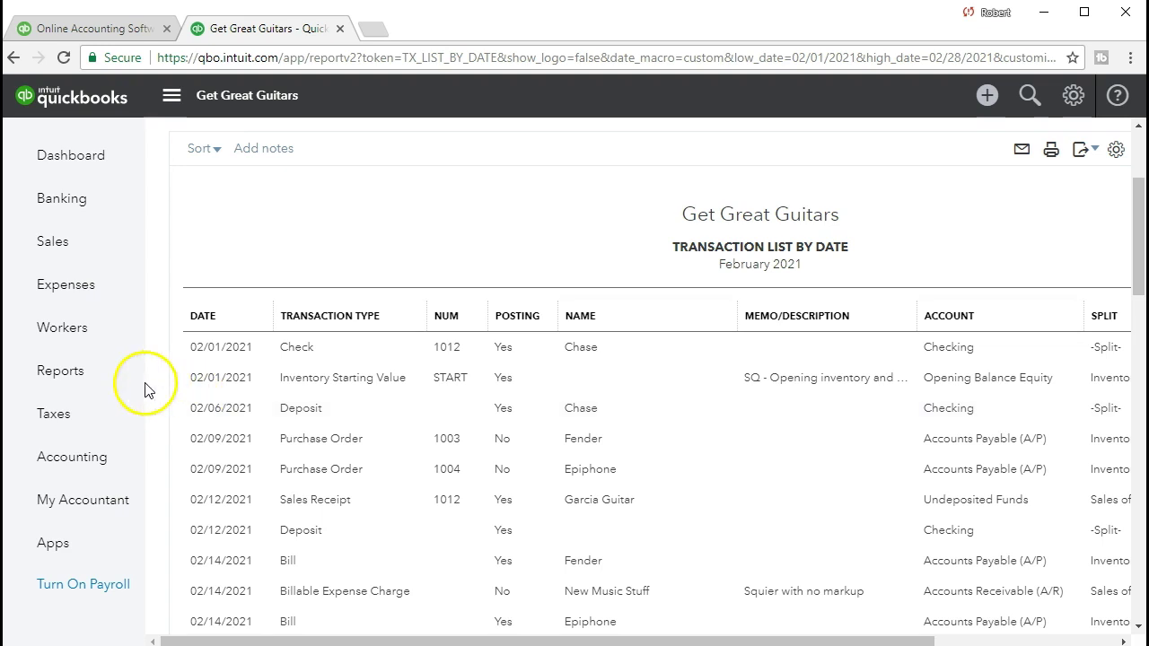
Search the reports for "cust", open the Customer Contact List report and look through its customers
click(63, 390)
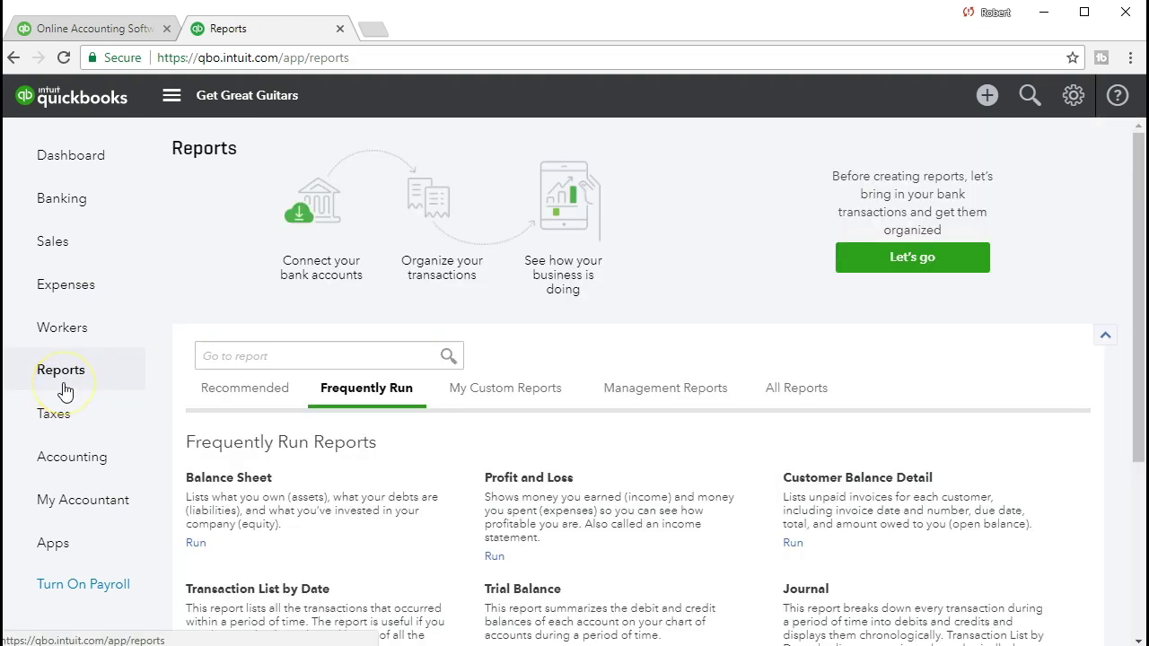
click(228, 357)
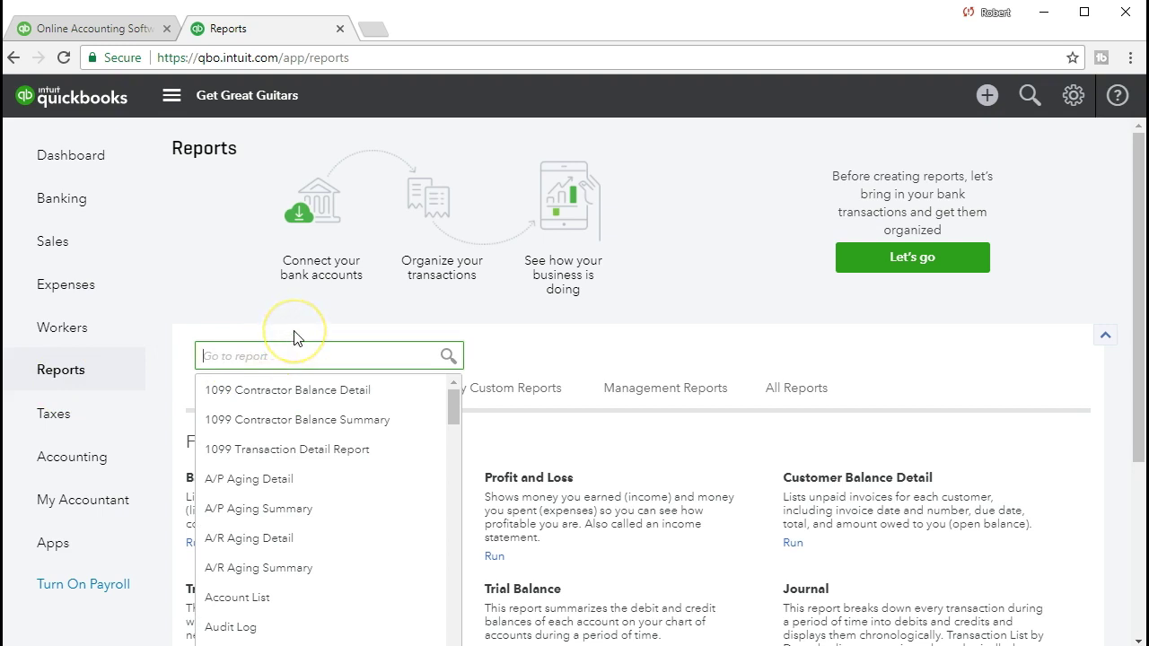
text(cust)
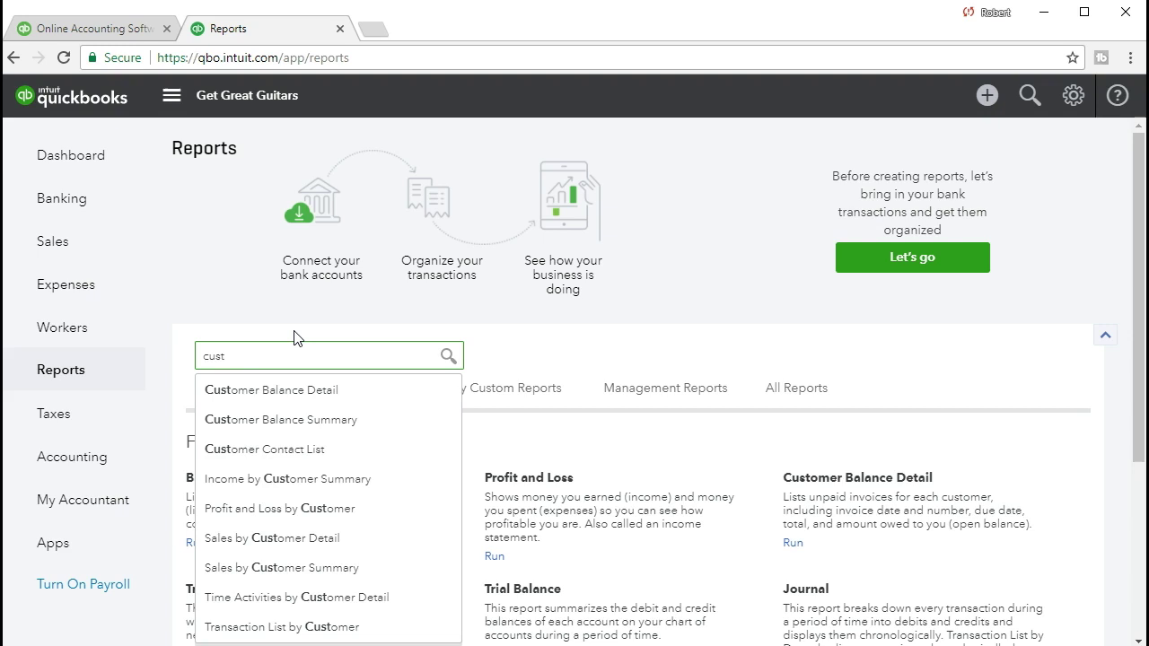
click(346, 456)
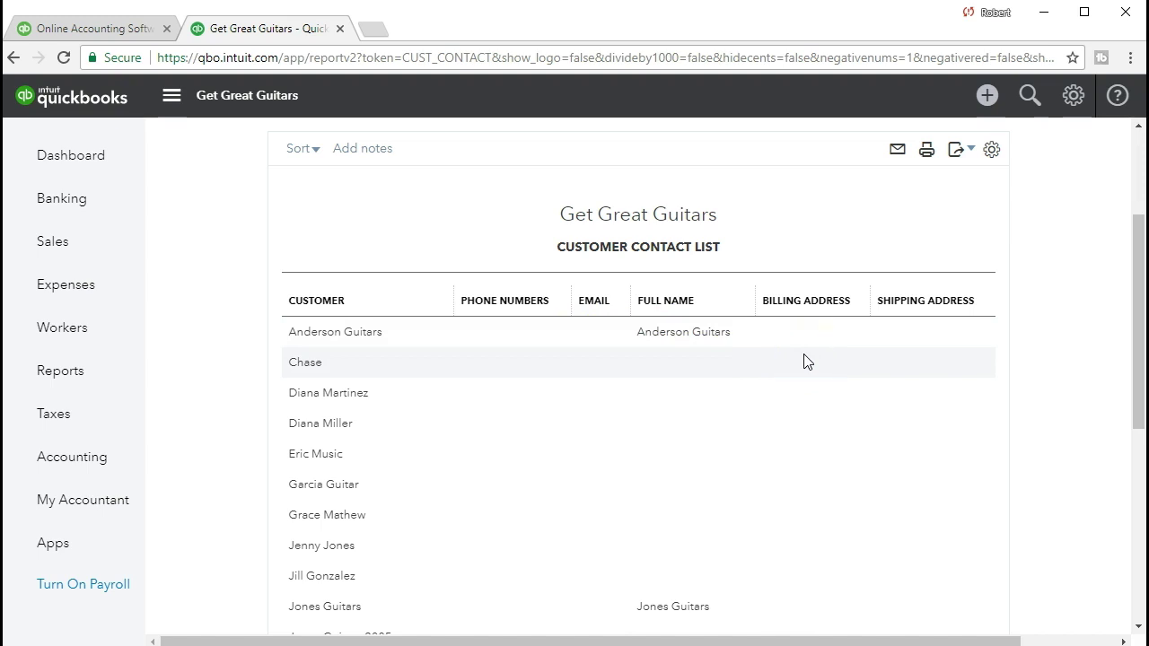
scroll(805, 361, down, 4)
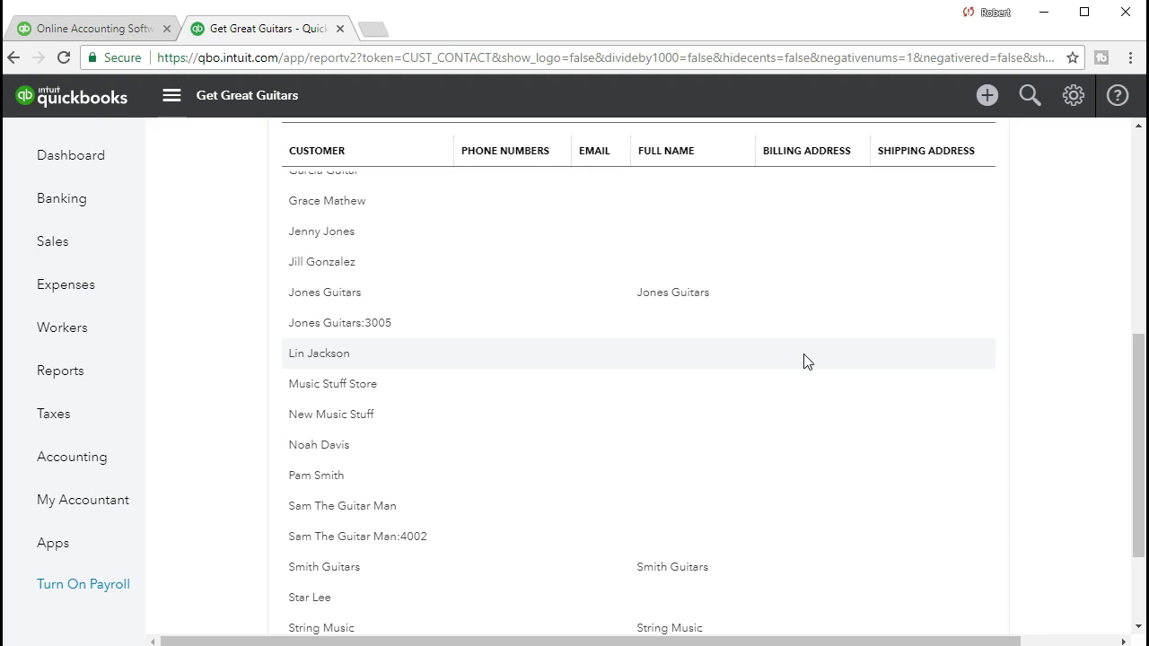
scroll(805, 361, up, 5)
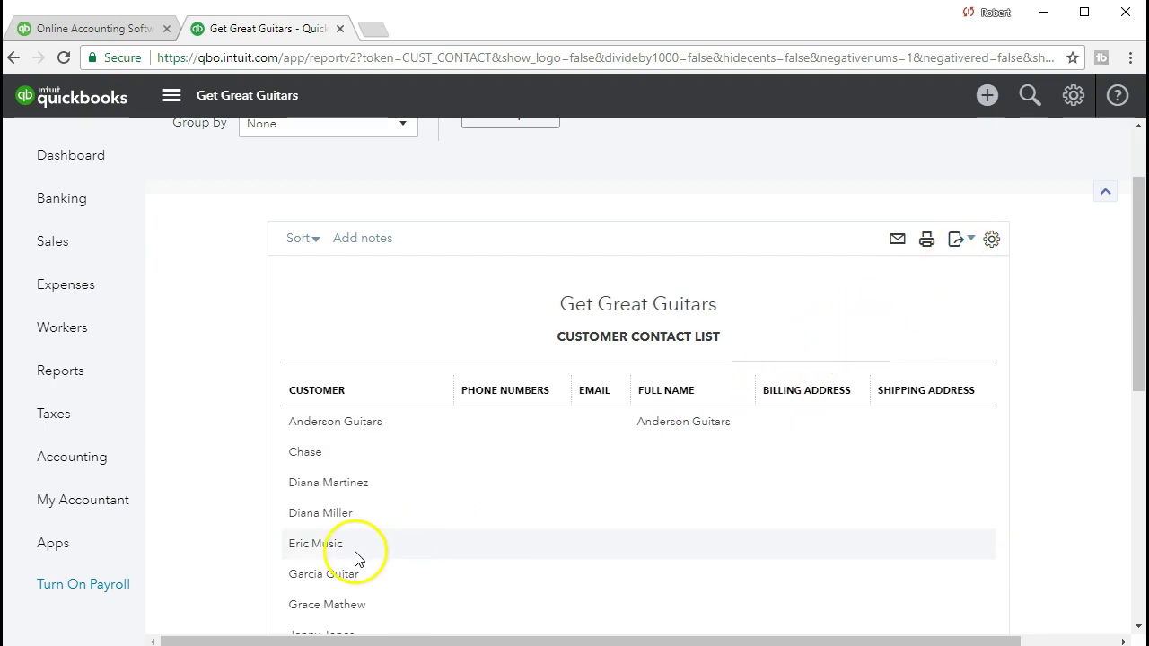
Search the reports for "vendor", open the Vendor Contact List report and look through its vendors
click(111, 373)
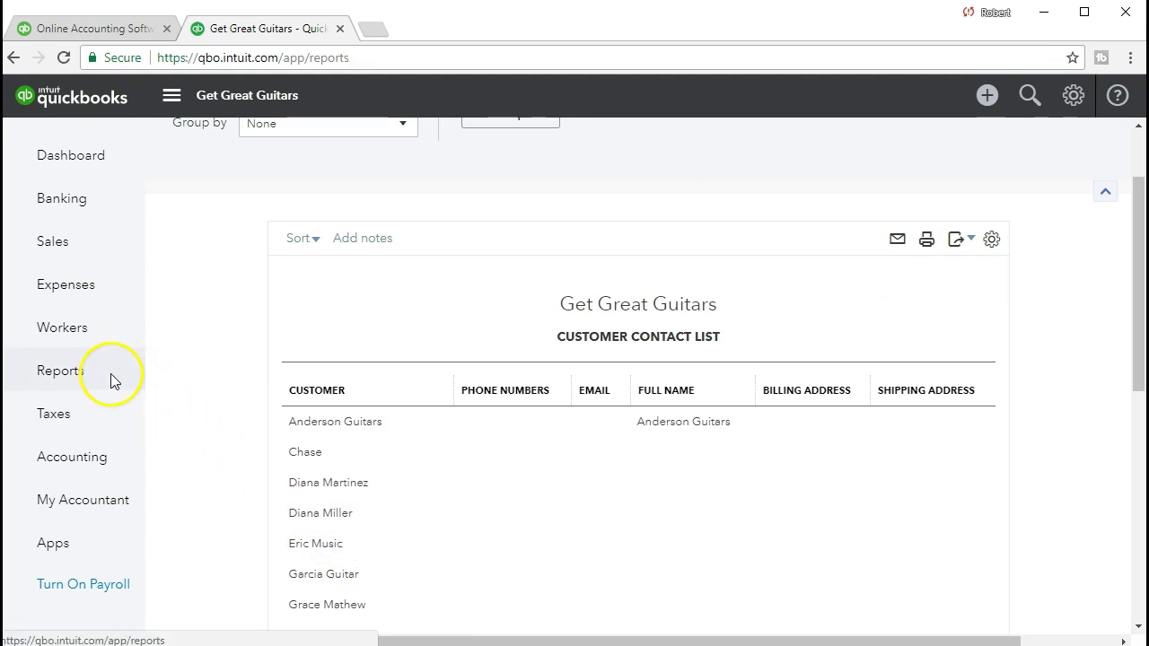
click(280, 359)
text(vendor li)
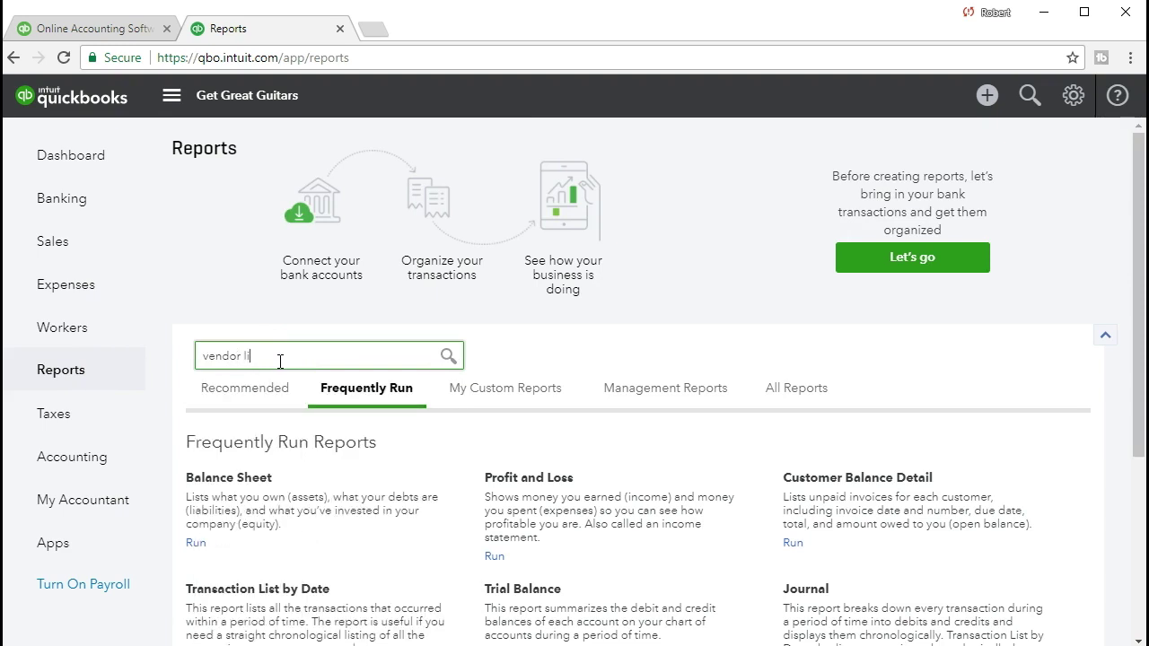
key(BackSpace)
key(BackSpace)
key(BackSpace)
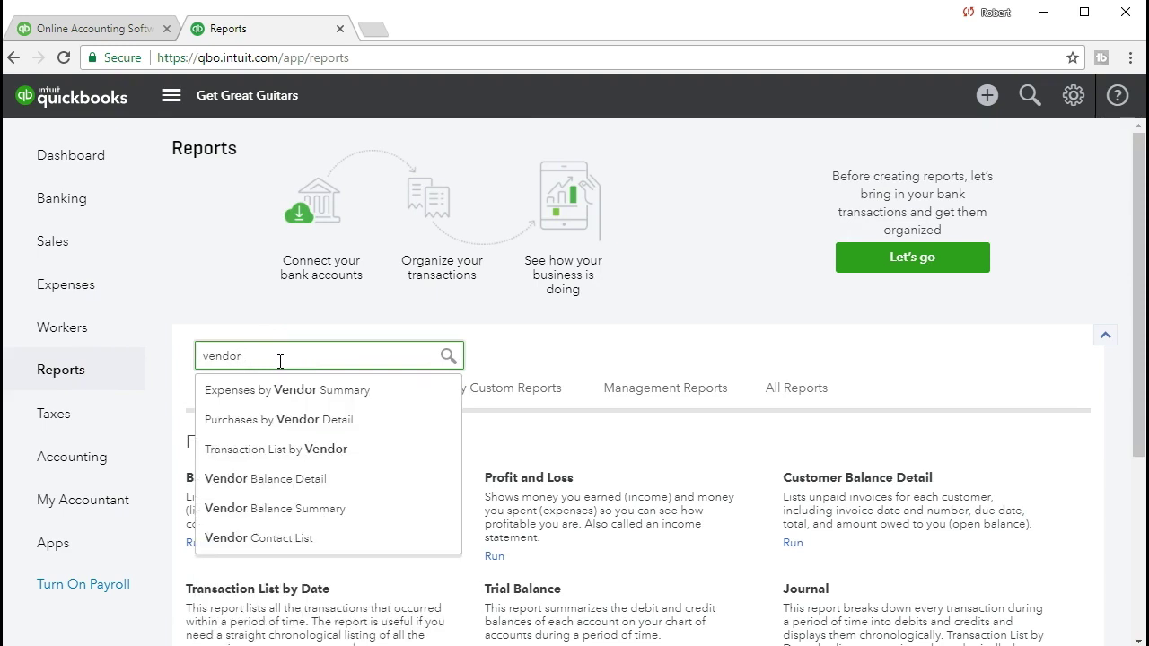
click(288, 542)
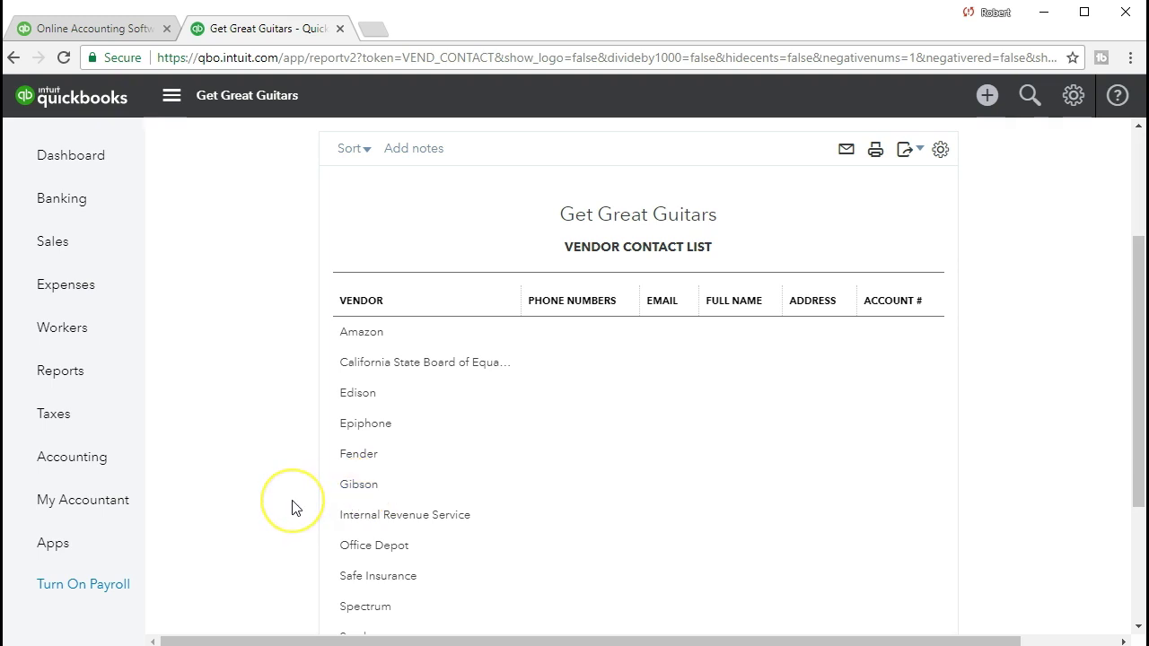
scroll(292, 508, up, 3)
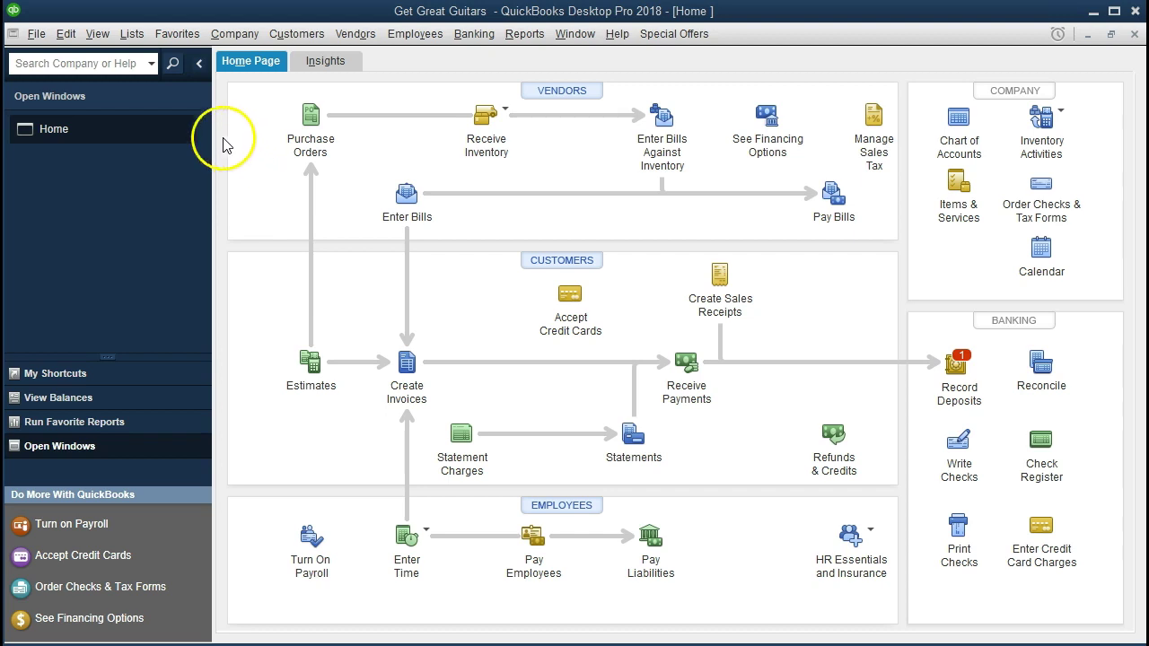
click(36, 34)
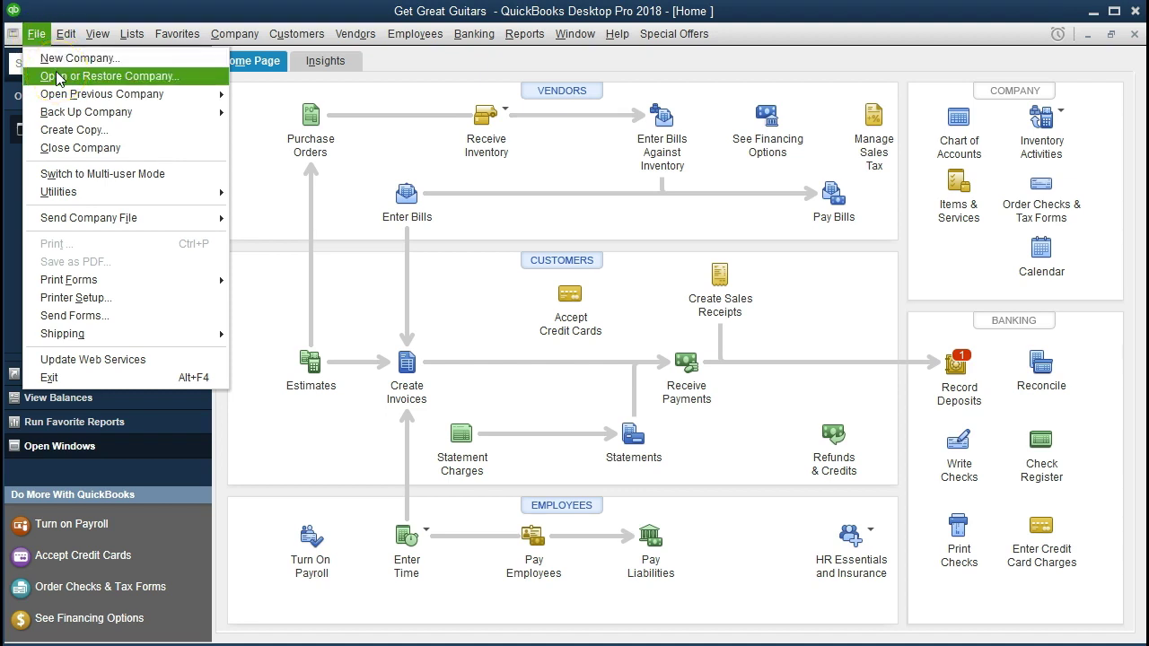
click(36, 35)
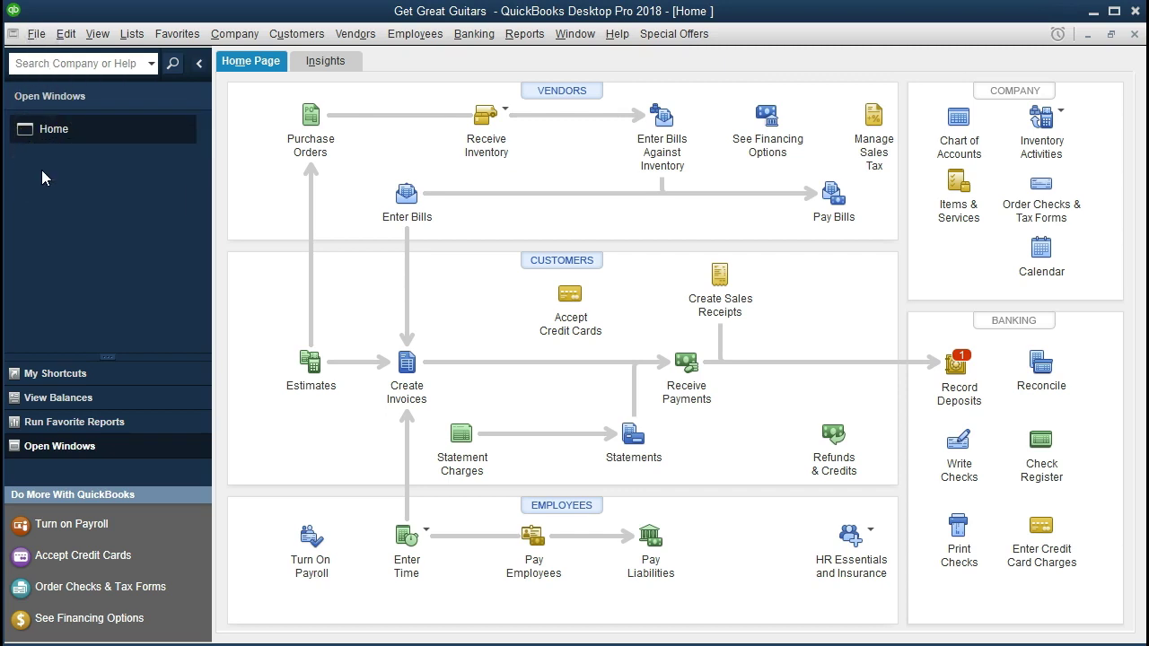
click(98, 36)
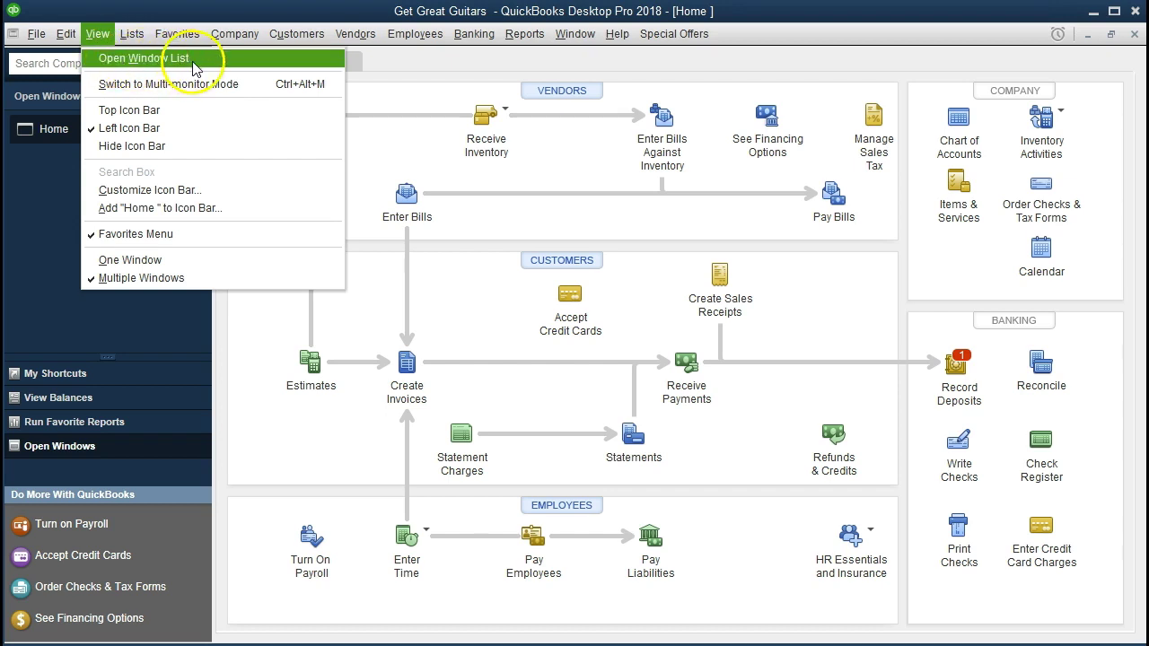
click(45, 161)
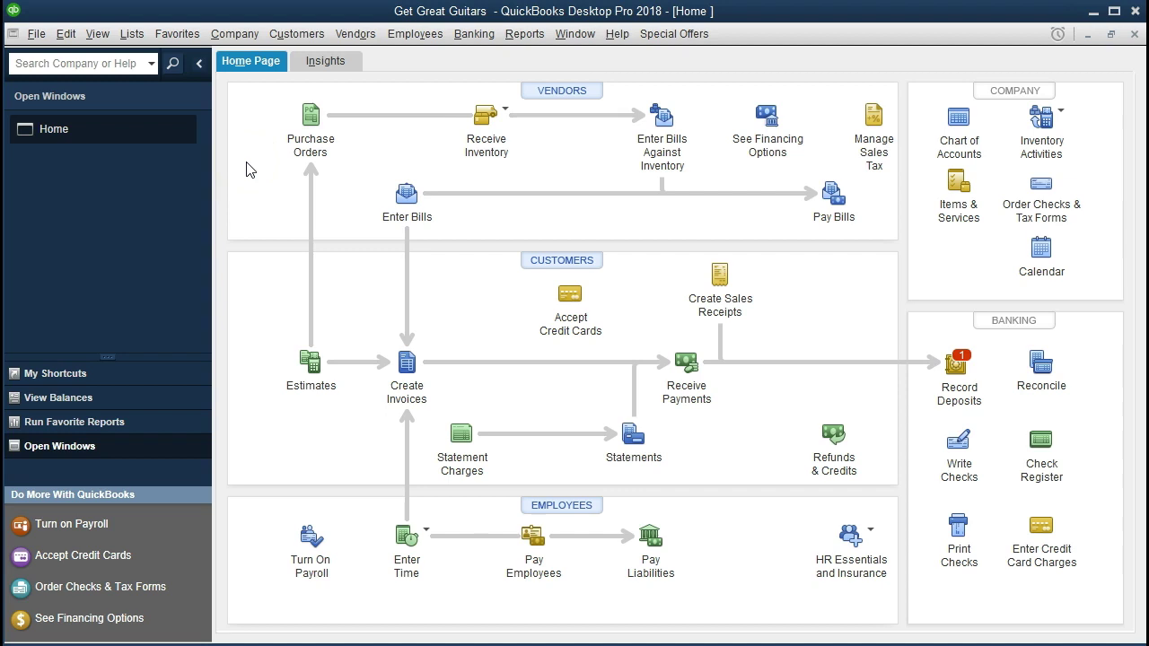
click(235, 34)
click(289, 59)
Start a local backup of the Get Great Guitars company file in QuickBooks Desktop and proceed to the backup options
click(37, 37)
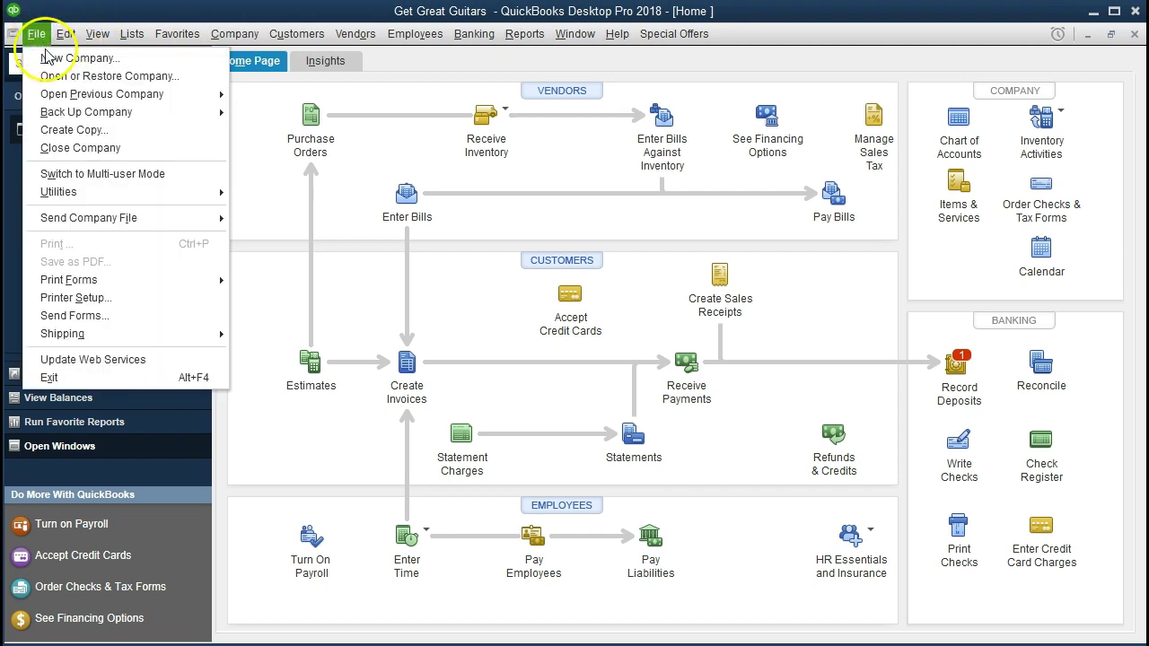
mouse_move(100, 120)
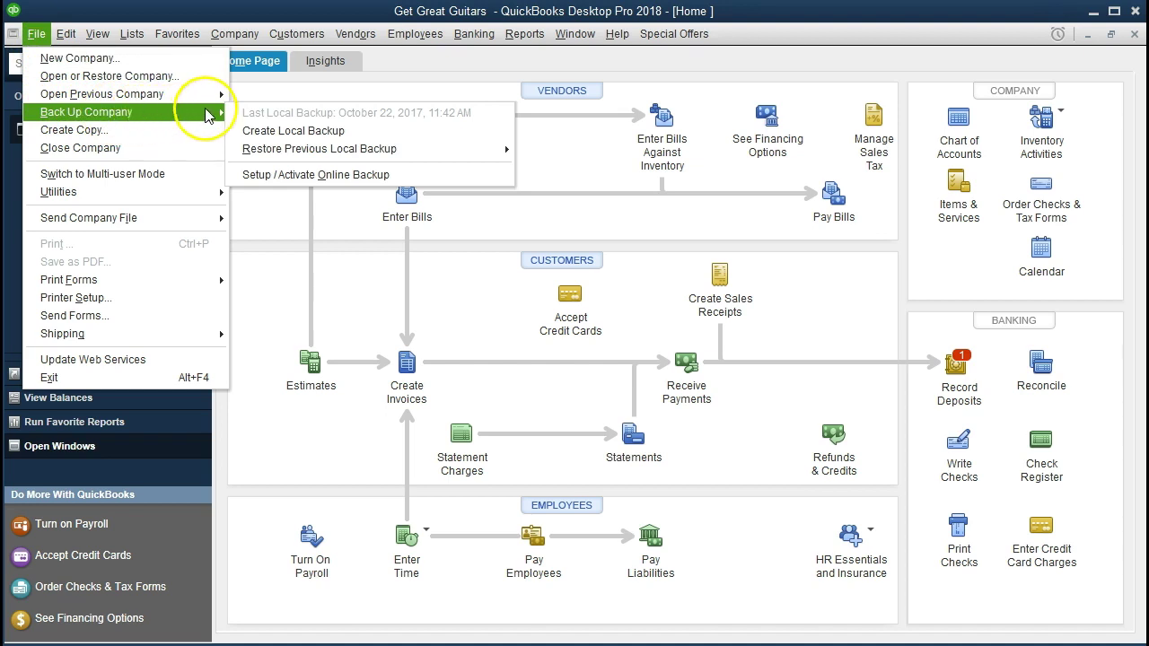
click(408, 135)
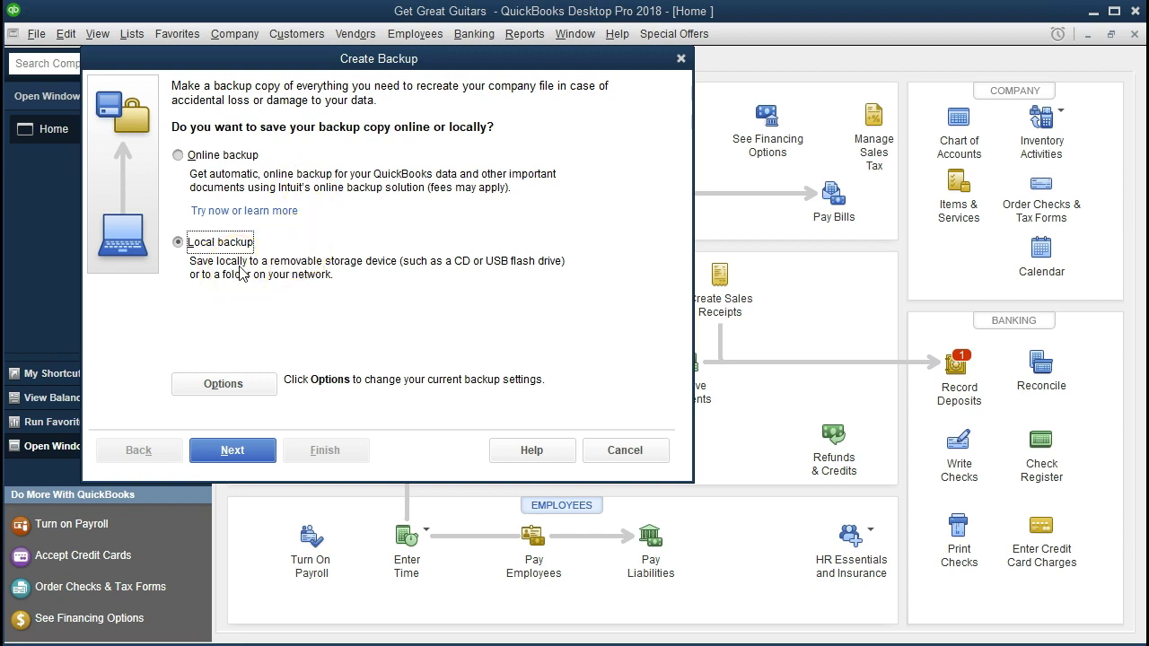
click(230, 451)
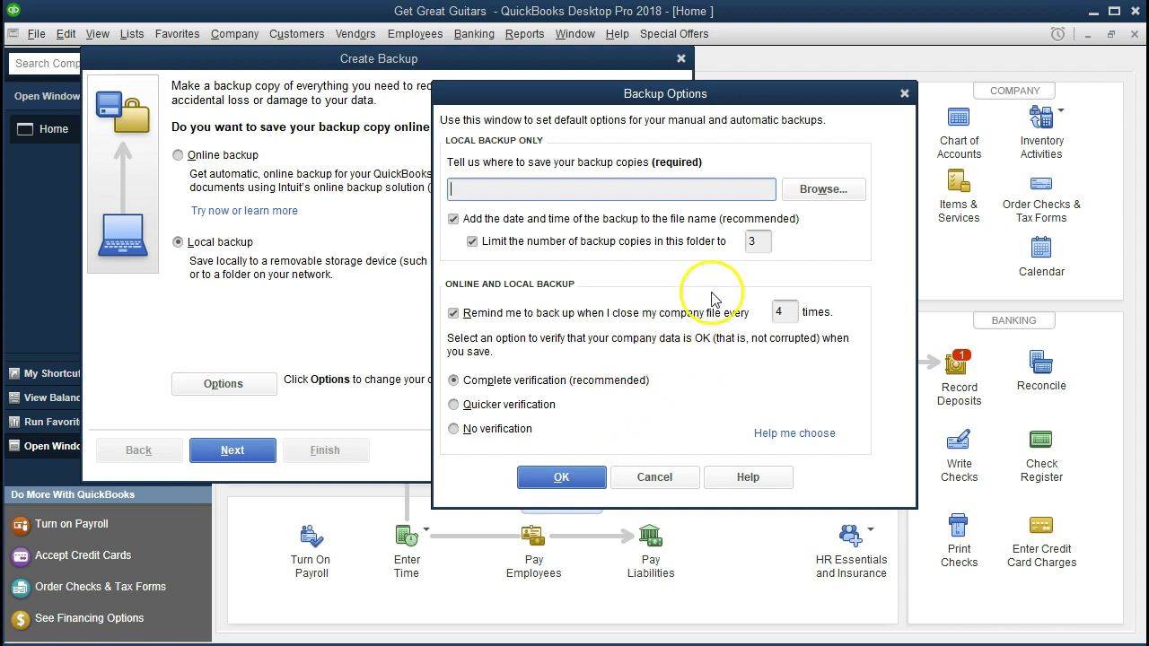
Set the backup location to the Section 1 folder inside Get Great Guitars on the desktop, keeping this location on the same drive
click(817, 190)
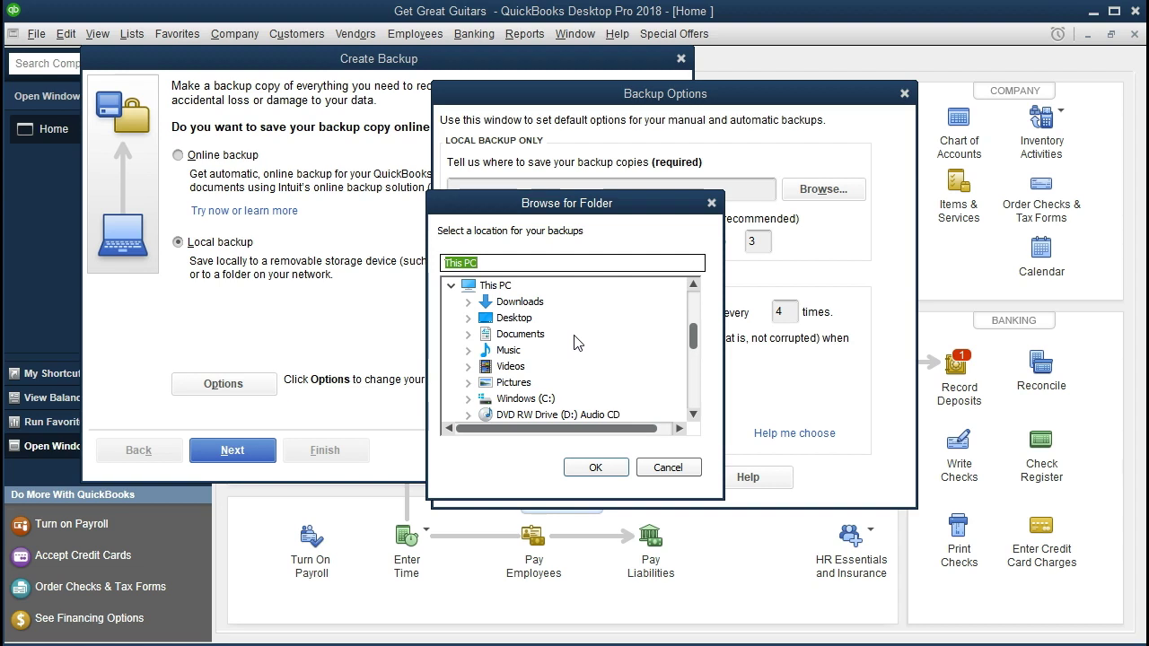
scroll(575, 342, down, 2)
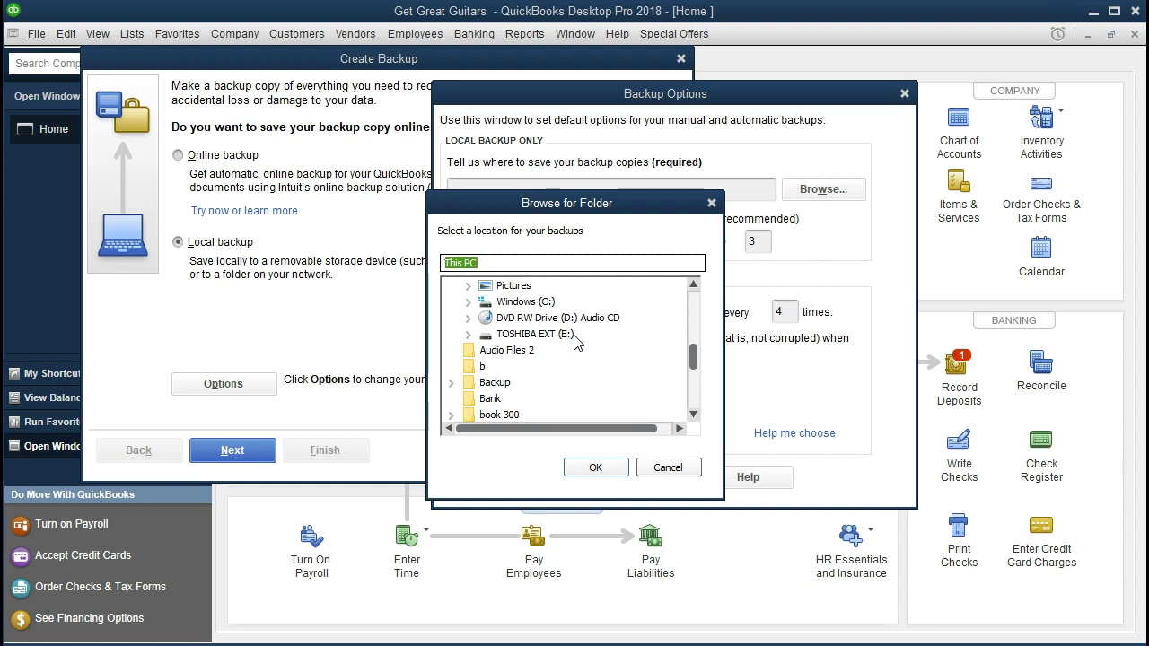
scroll(575, 341, down, 1)
scroll(575, 342, down, 3)
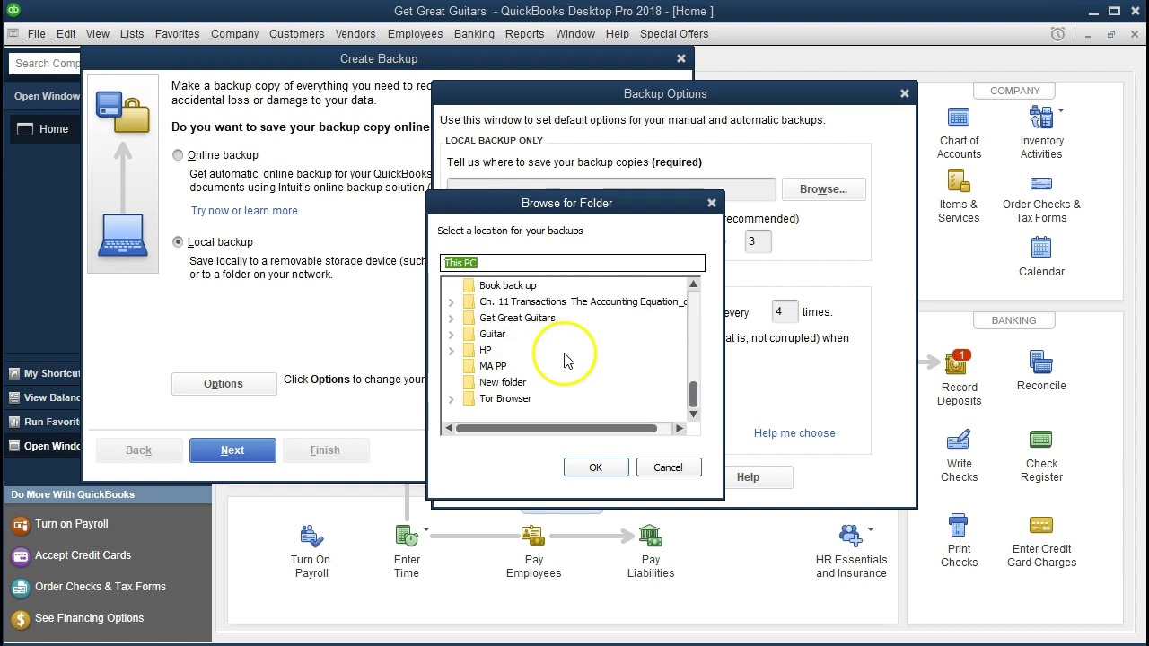
click(451, 320)
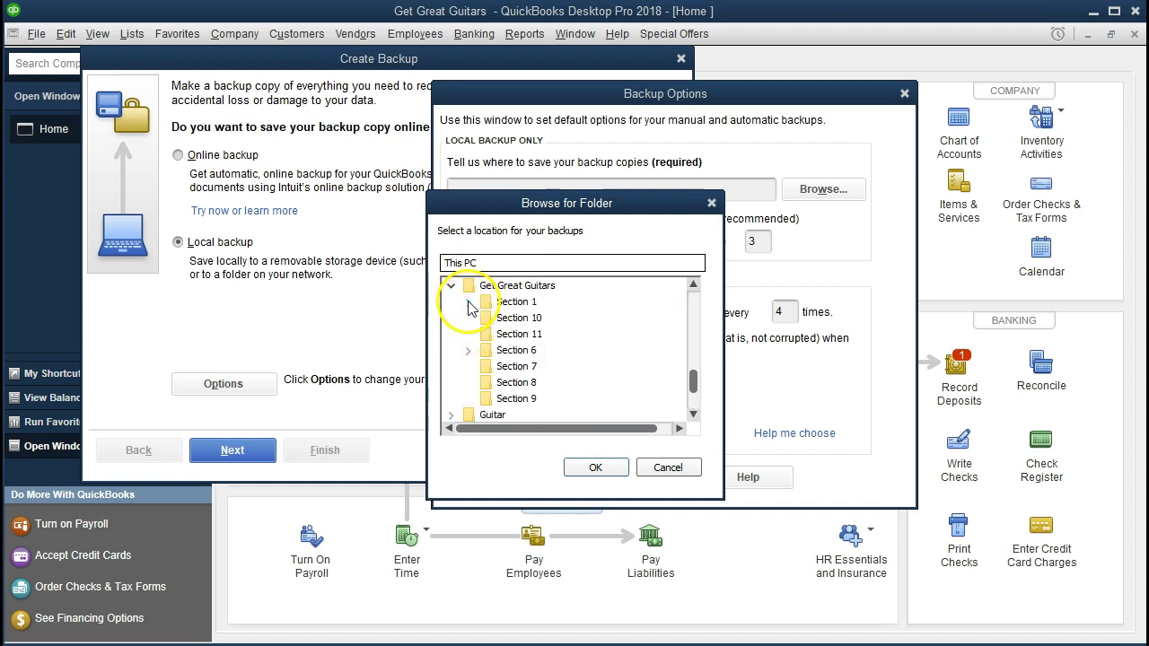
click(468, 302)
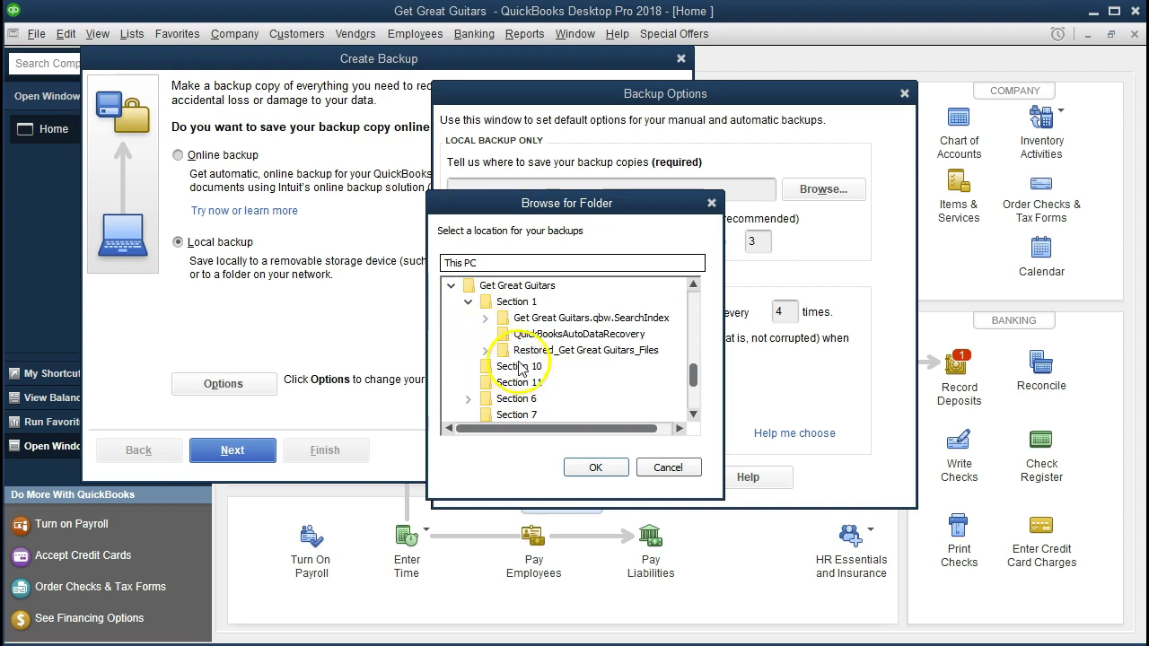
click(490, 304)
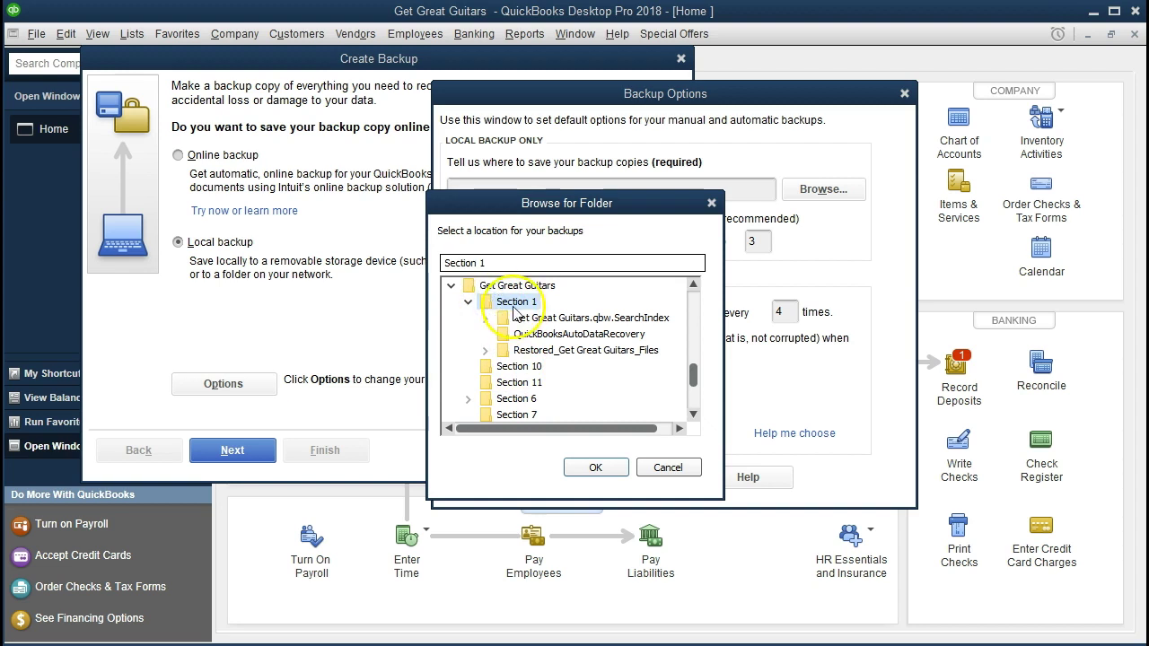
click(591, 468)
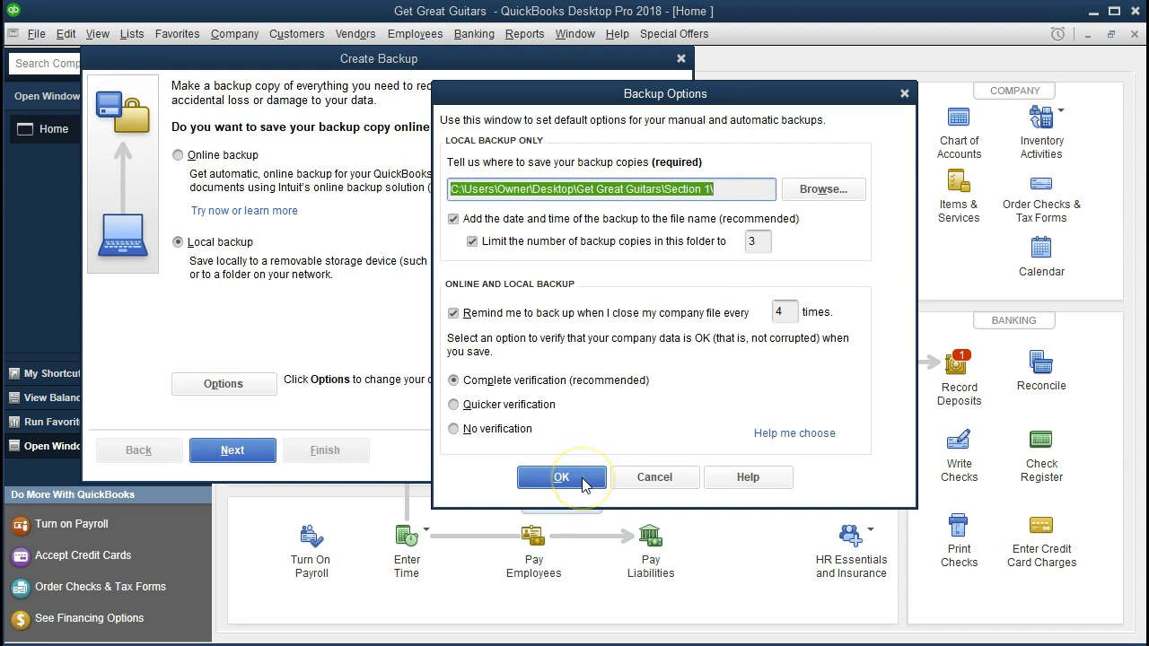
click(583, 477)
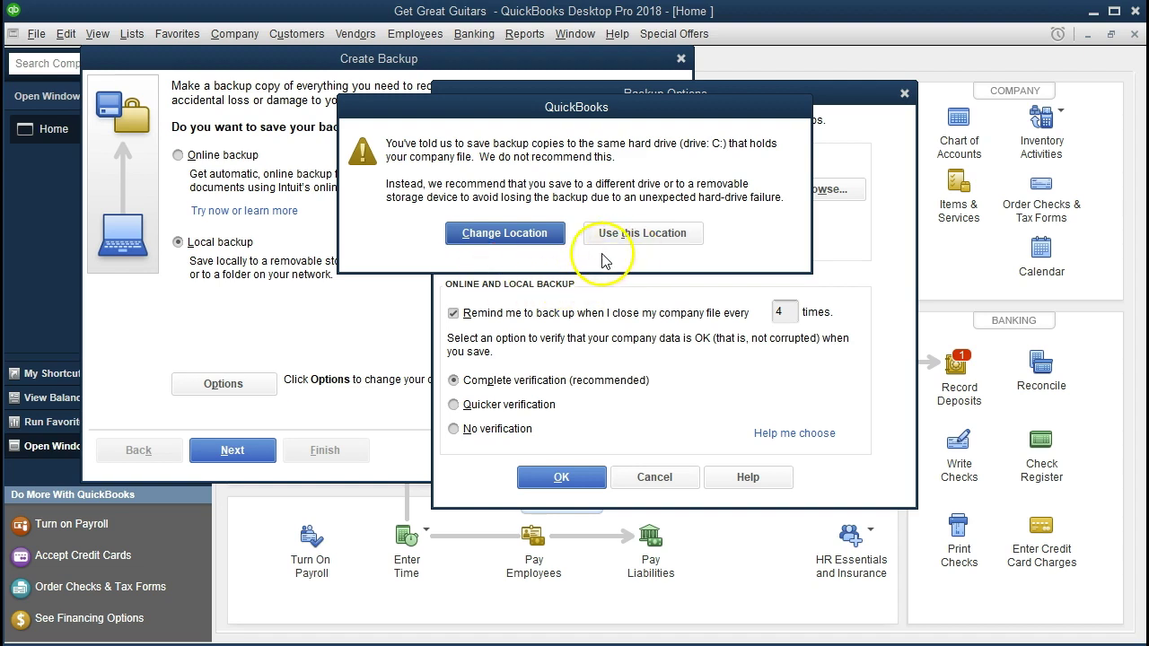
click(656, 240)
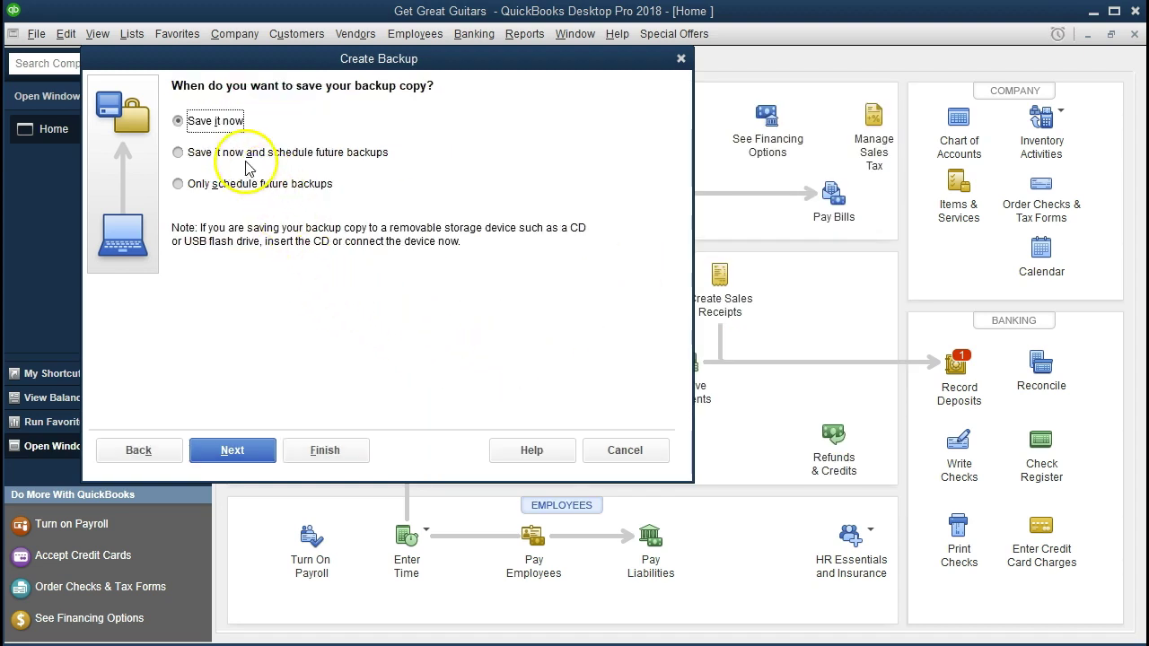
Save the backup immediately as a QBW Backup (*.QBB) file in the Section 1 folder, keeping the suggested dated file name
click(230, 452)
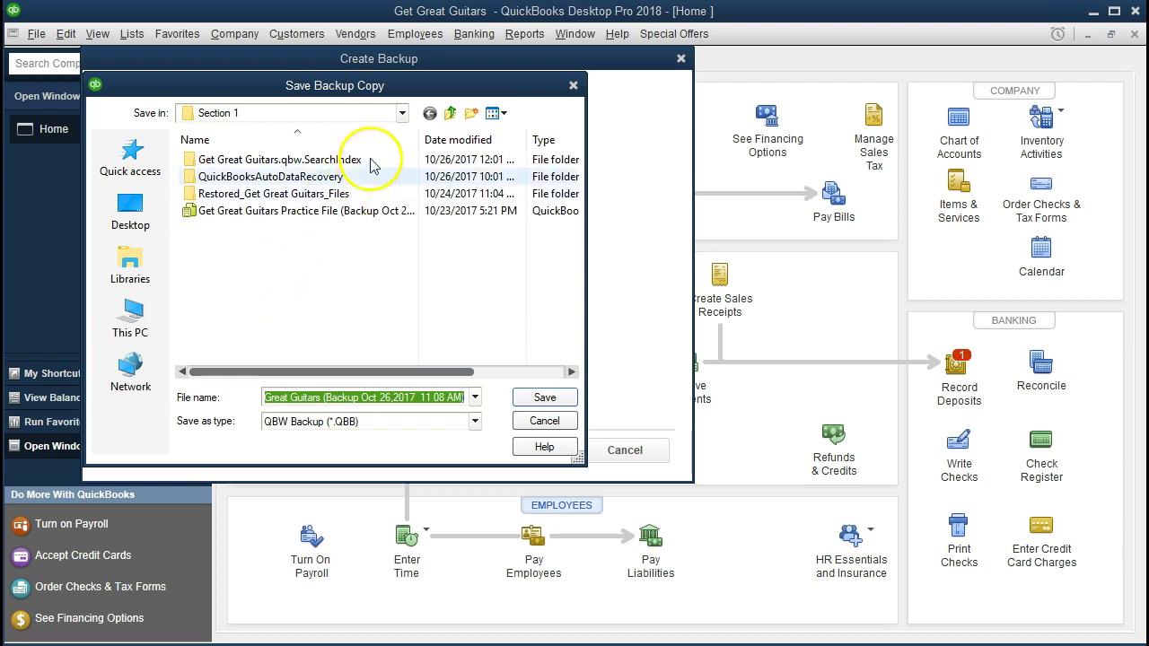
click(403, 114)
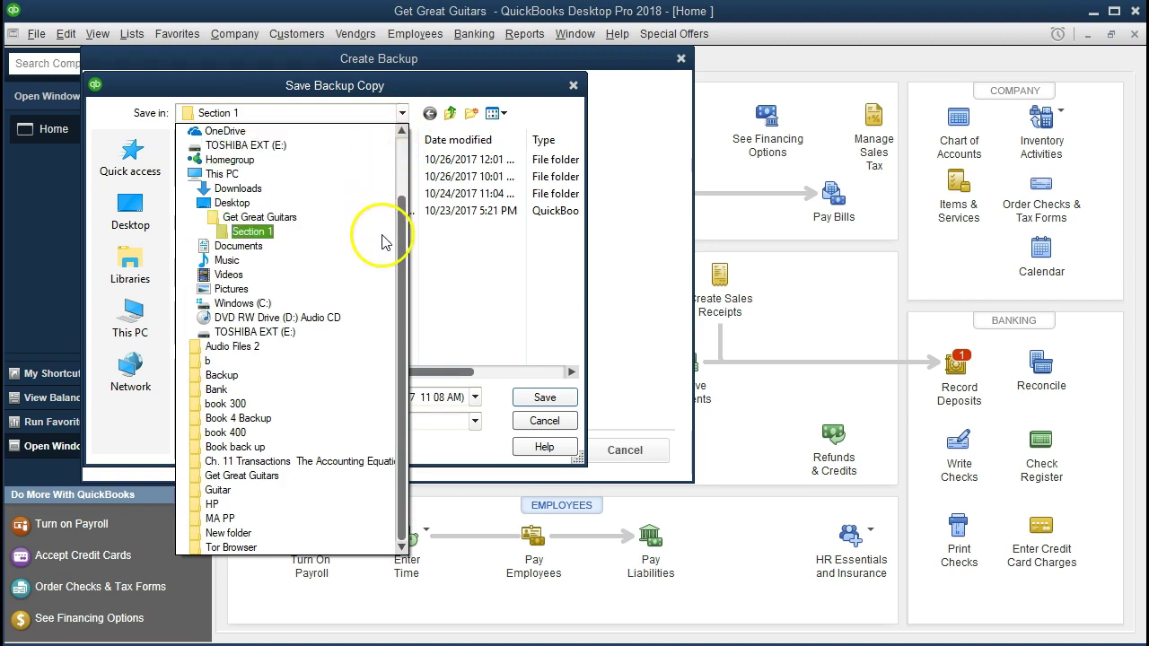
click(465, 253)
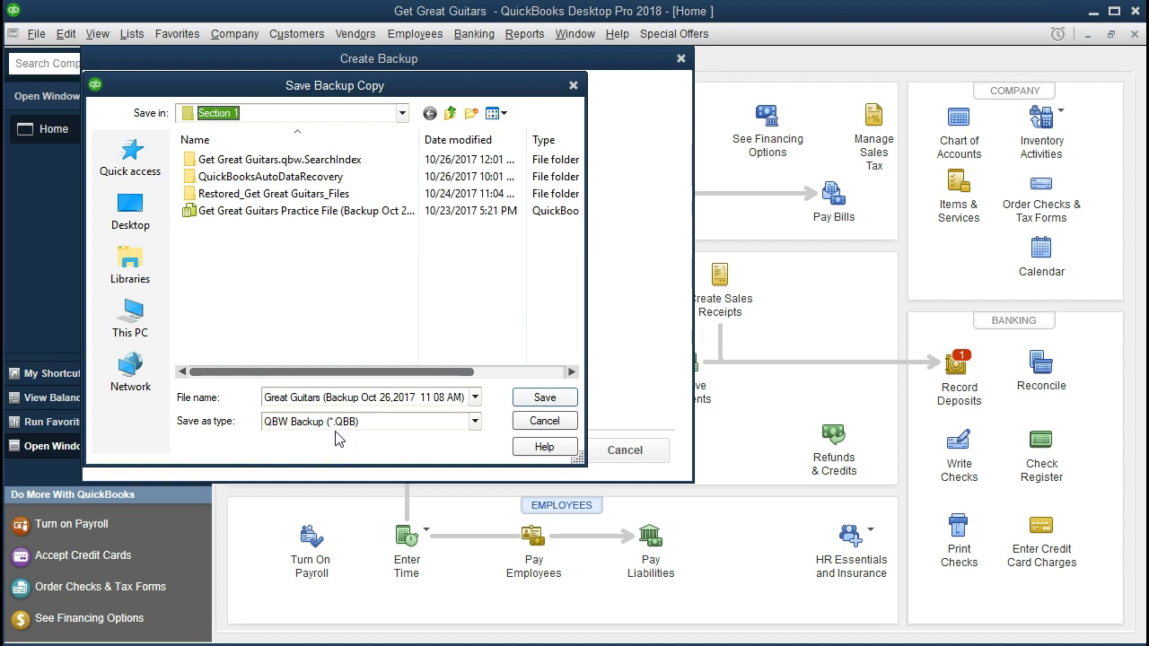
click(524, 397)
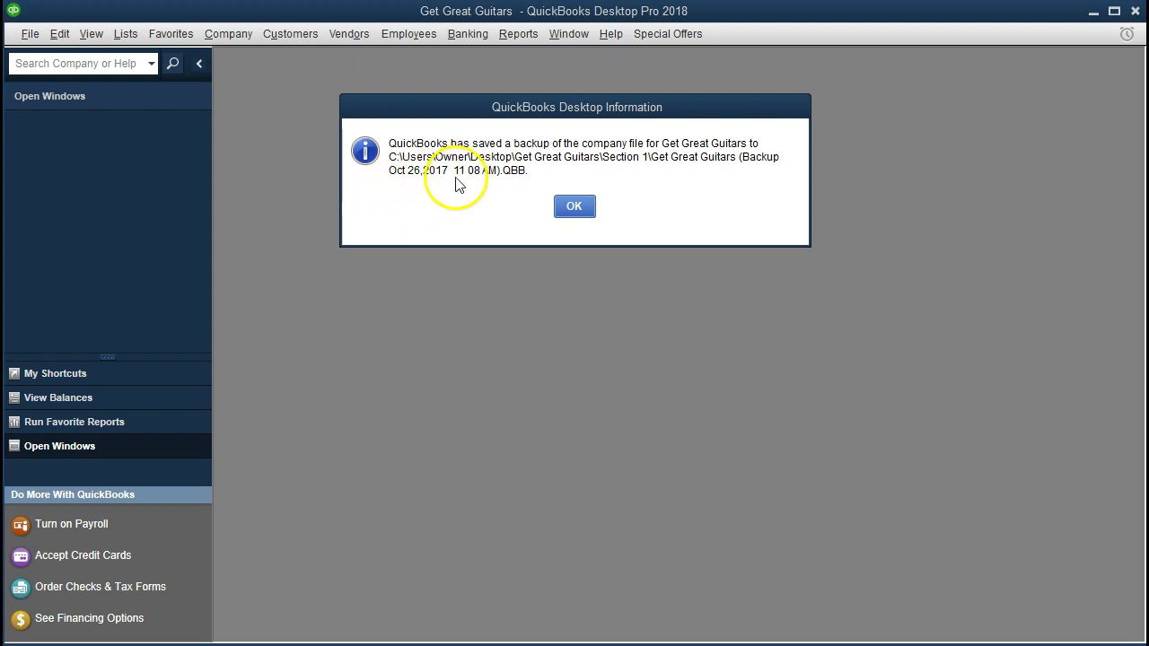
click(569, 208)
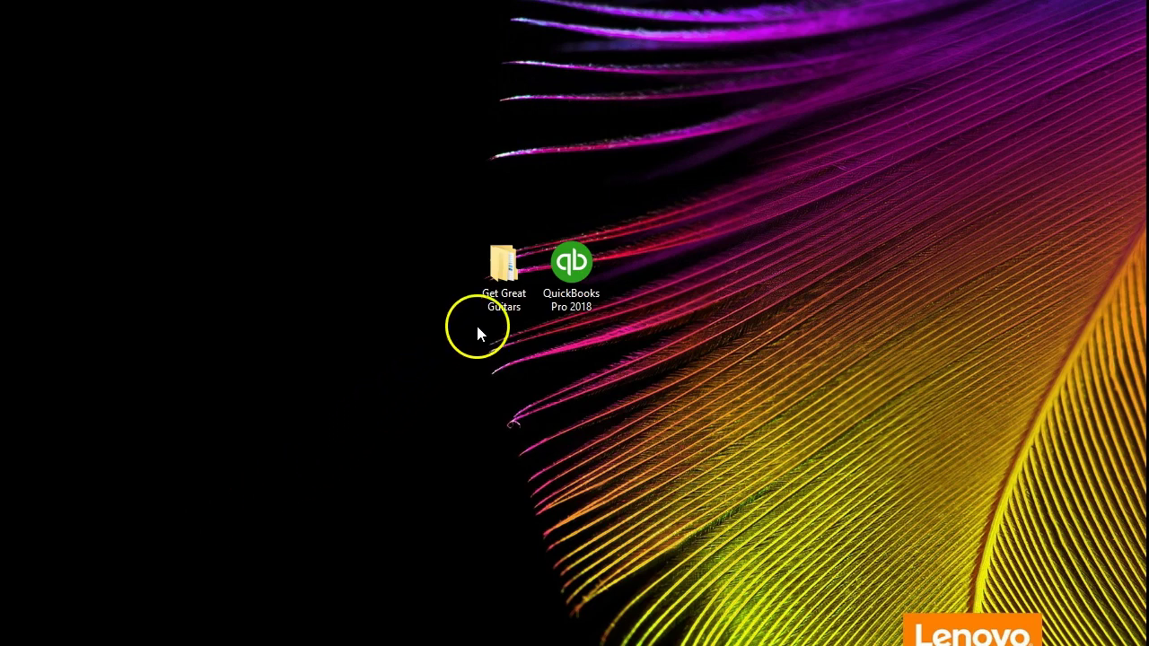
Switch to File Explorer, open Section 1 in the desktop's Get Great Guitars folder, and enlarge the window to show file details
double_click(503, 280)
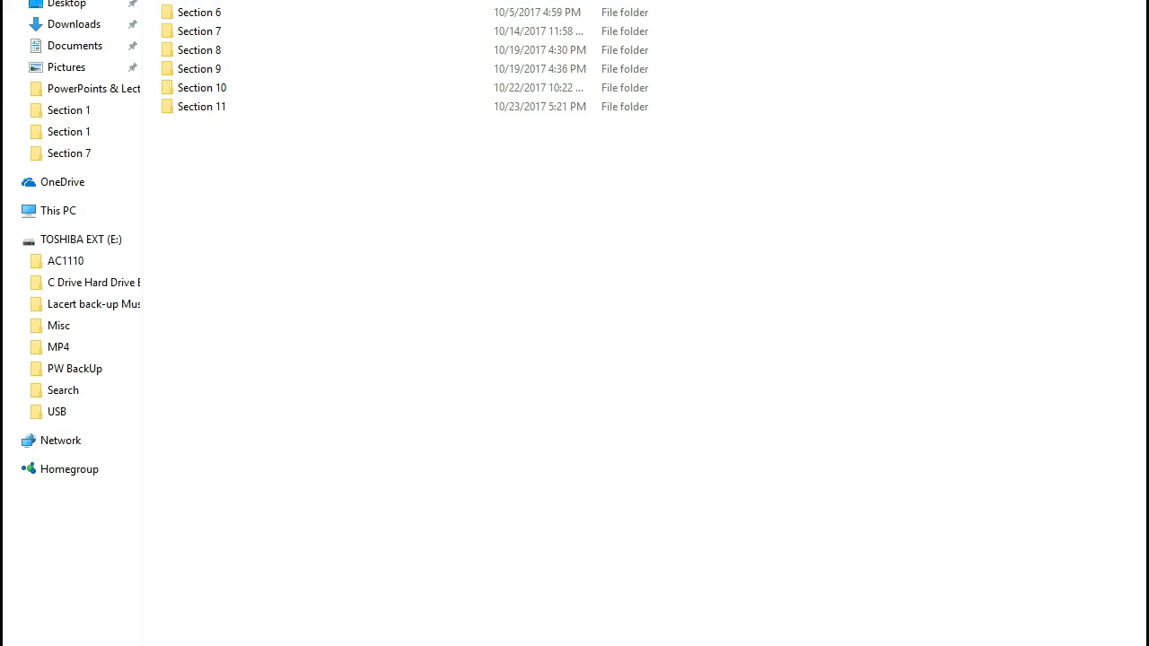
click(1082, 2)
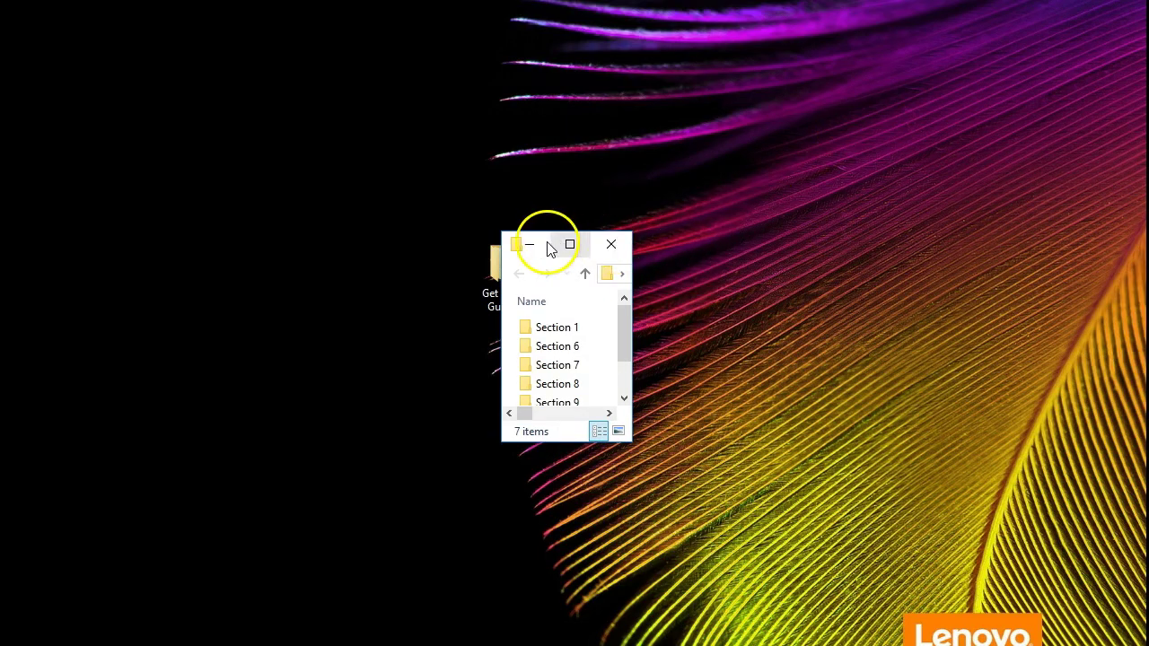
drag(631, 441, 999, 519)
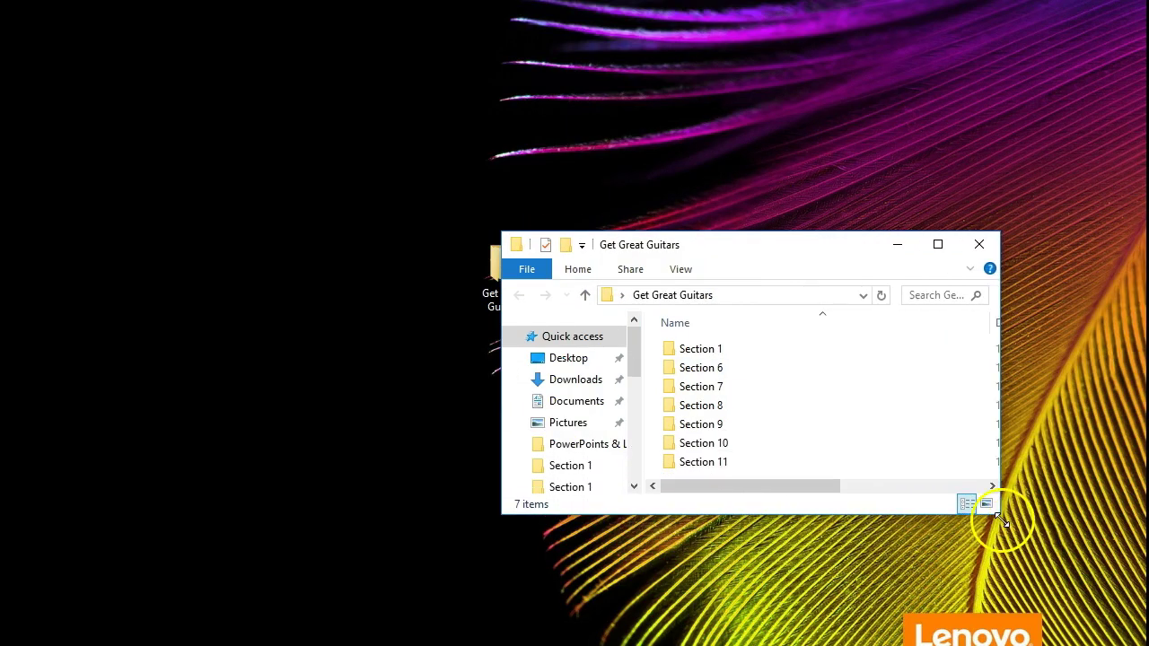
double_click(698, 348)
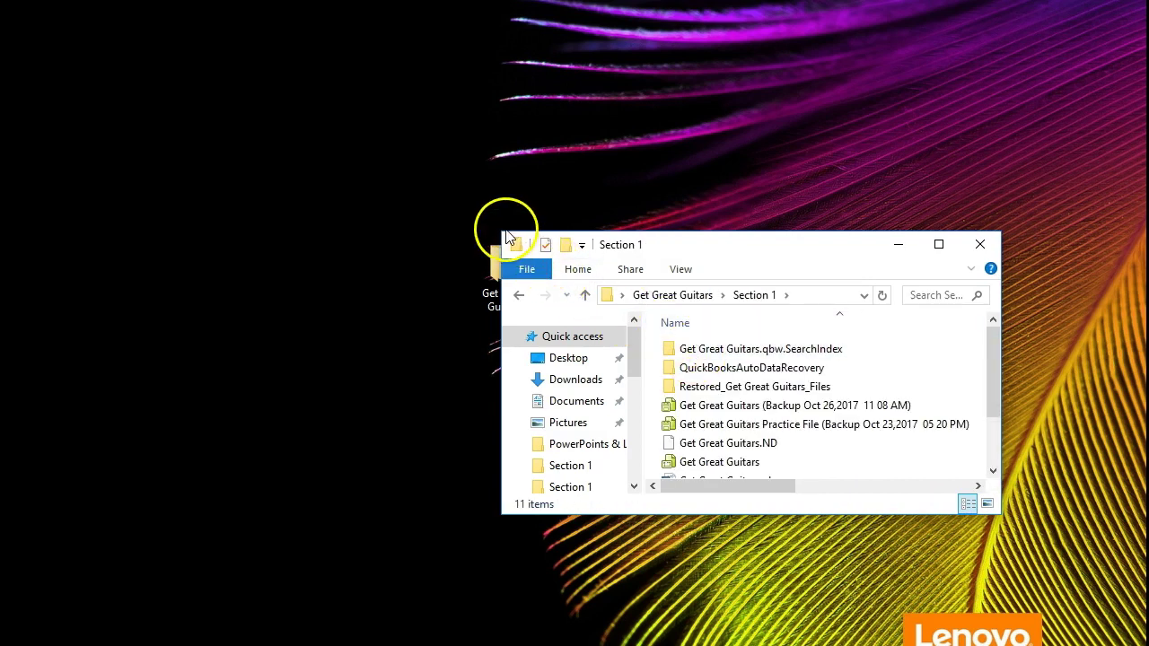
drag(498, 231, 23, 110)
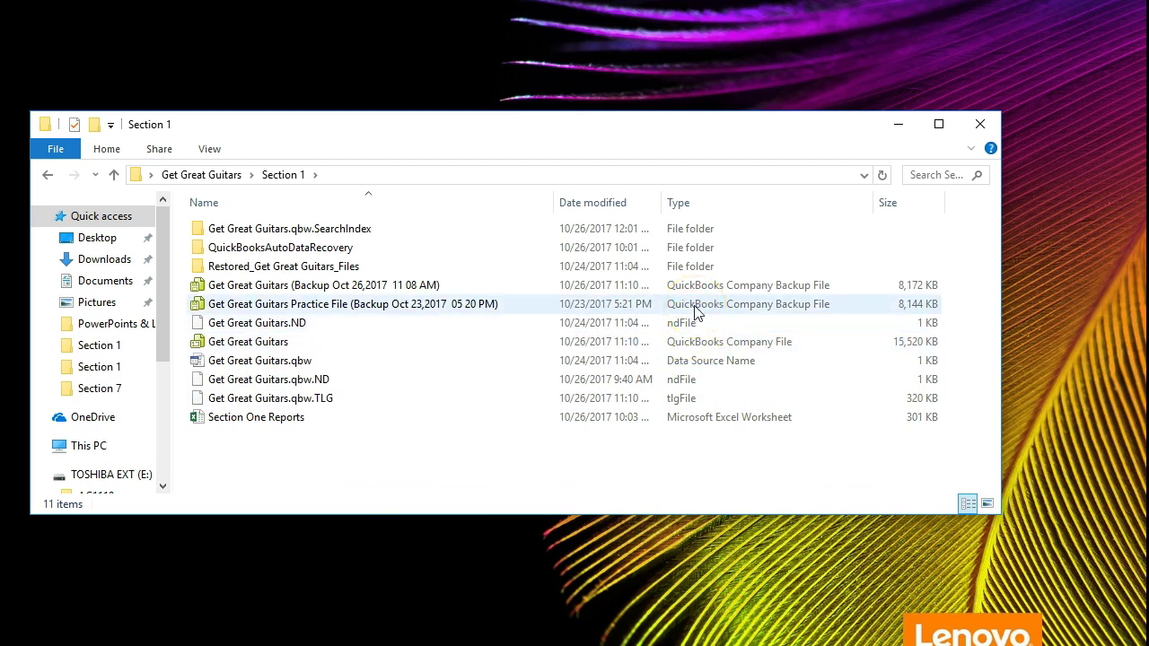
Compare the Get Great Guitars company file with the backup files in Section 1 by name and type
click(697, 351)
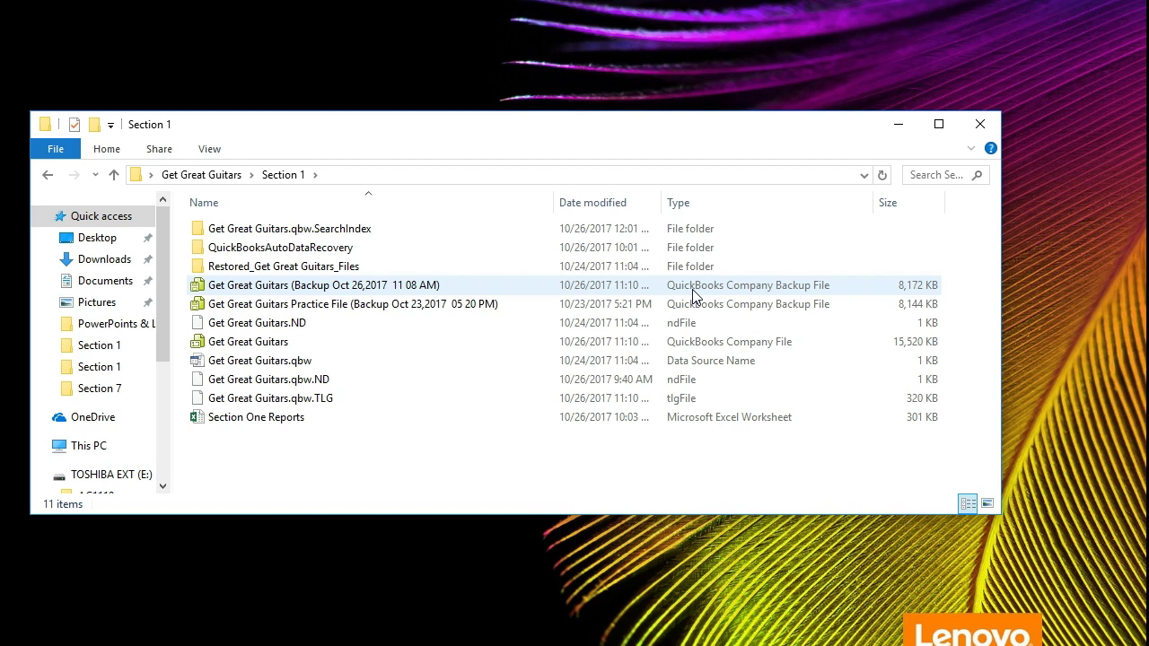
click(472, 304)
click(456, 286)
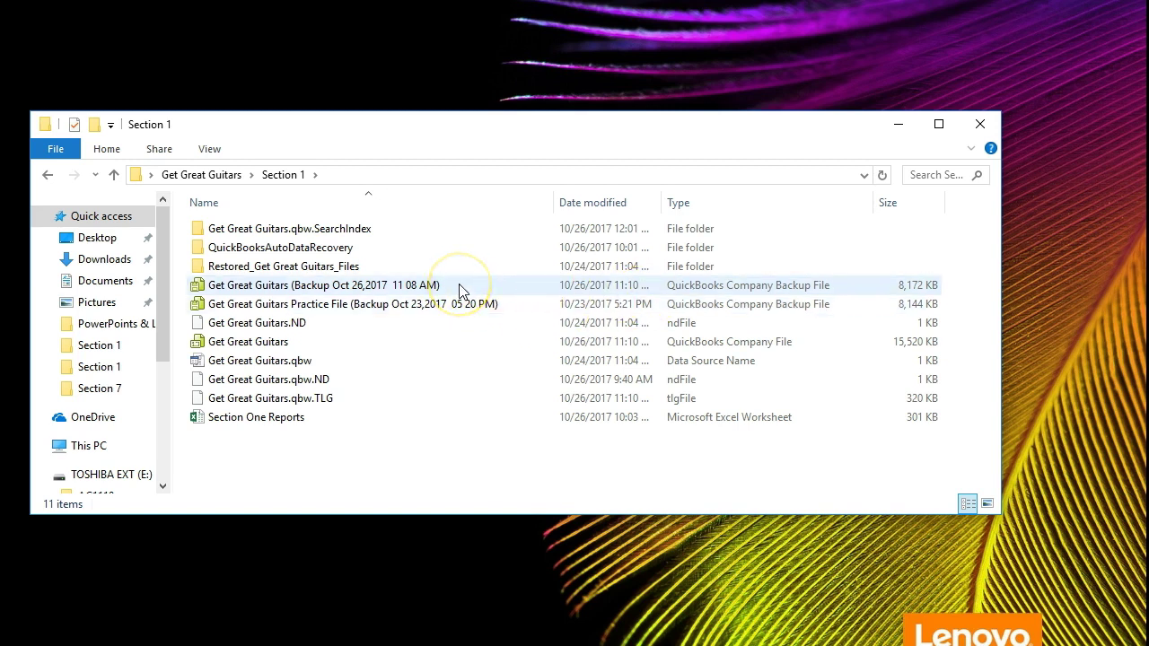